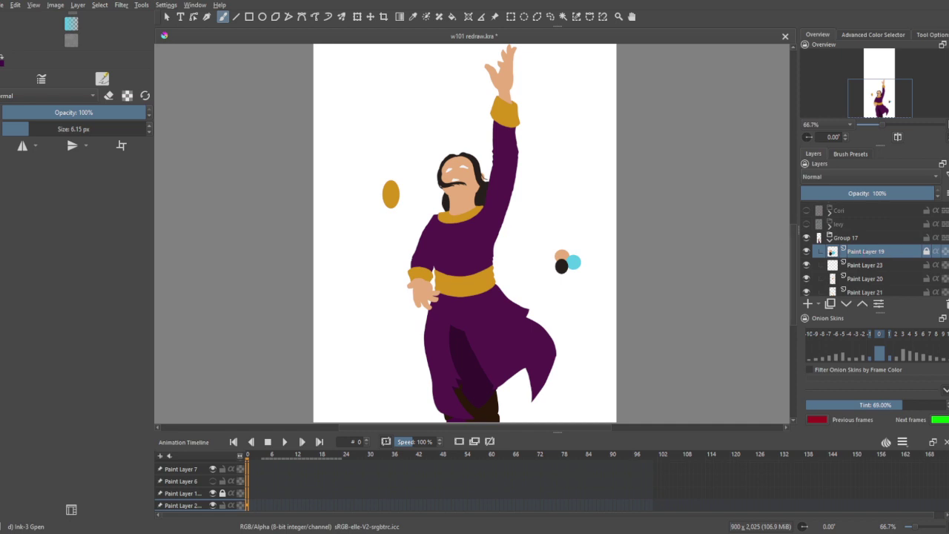
Step: Add a new paint layer directly above Paint Layer 19 inside Group 17
scroll(830, 234, down, 2)
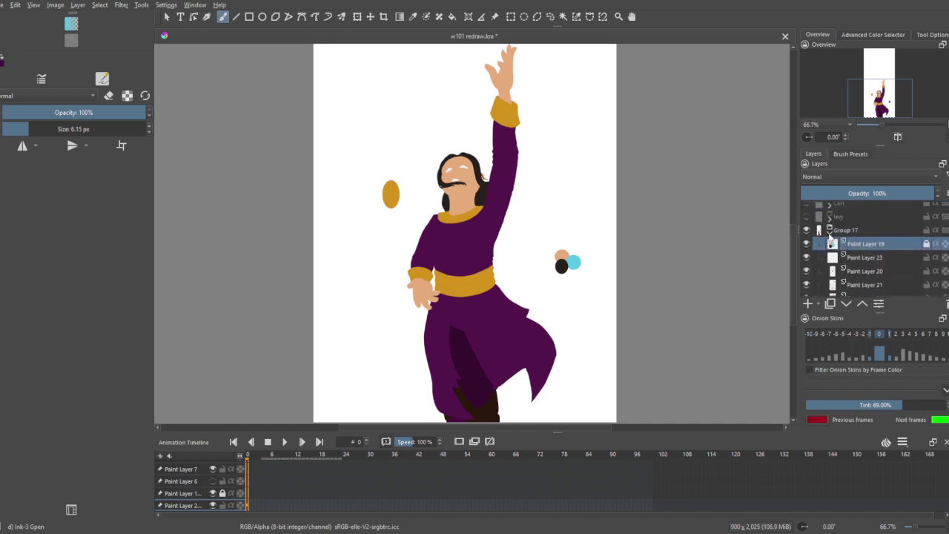
click(830, 231)
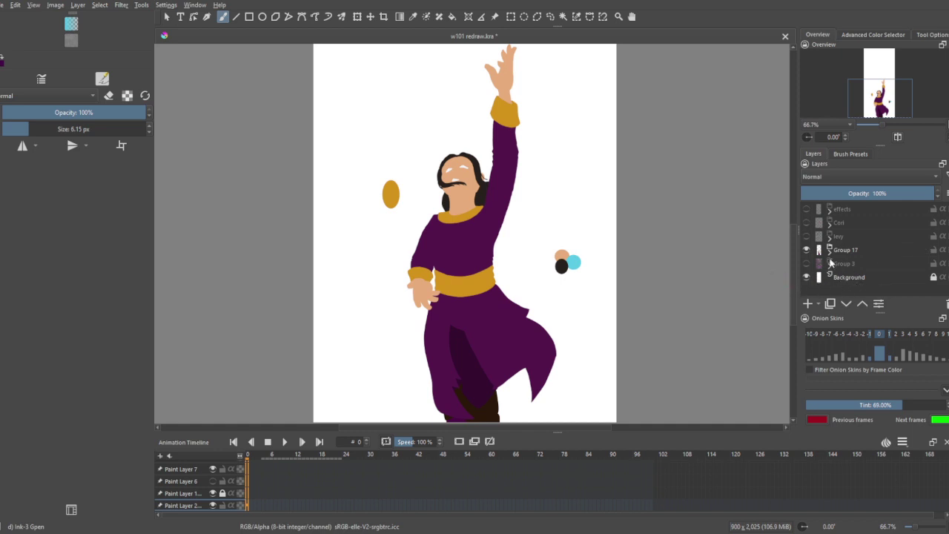
click(830, 251)
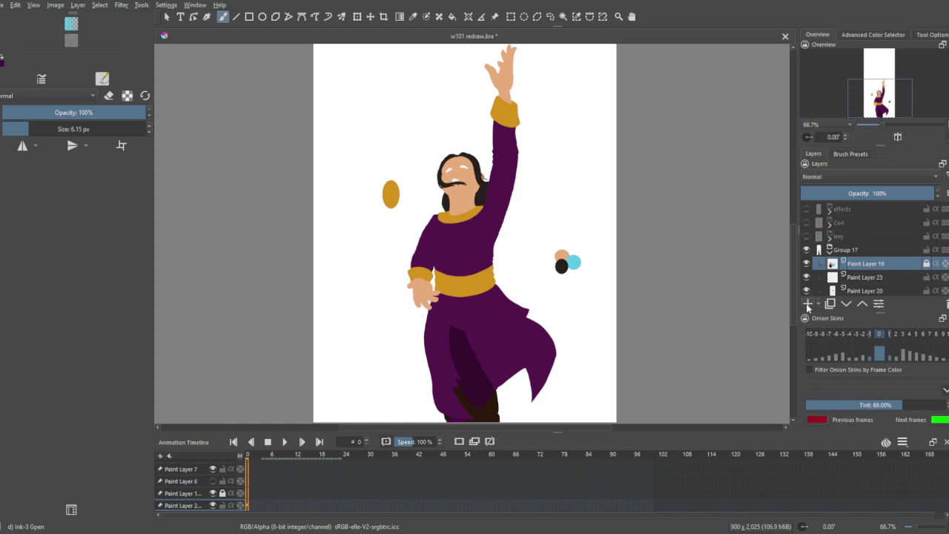
click(808, 305)
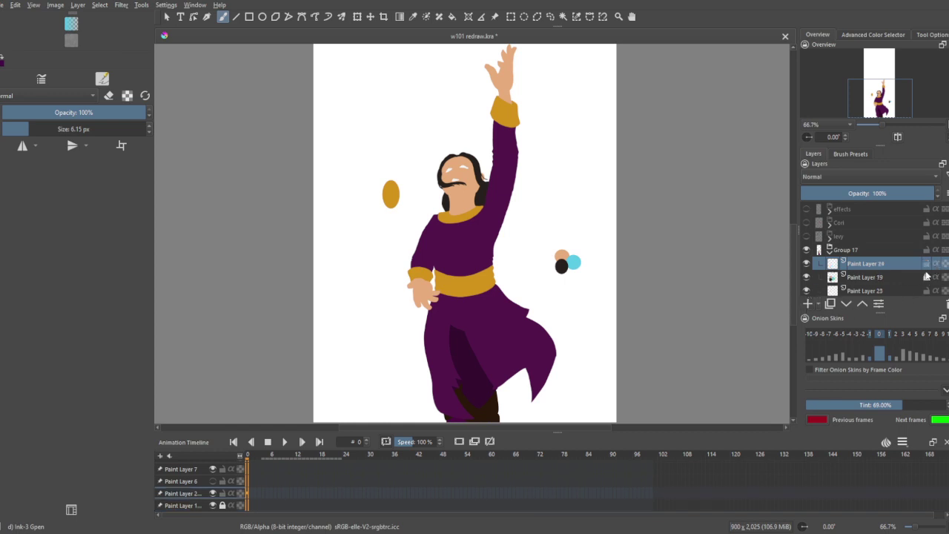
Step: Set the brush size to 31.83 px and scribble loose cyan loops across the figure's head, arms and torso, crossing the outline
click(936, 264)
drag(37, 129, 48, 129)
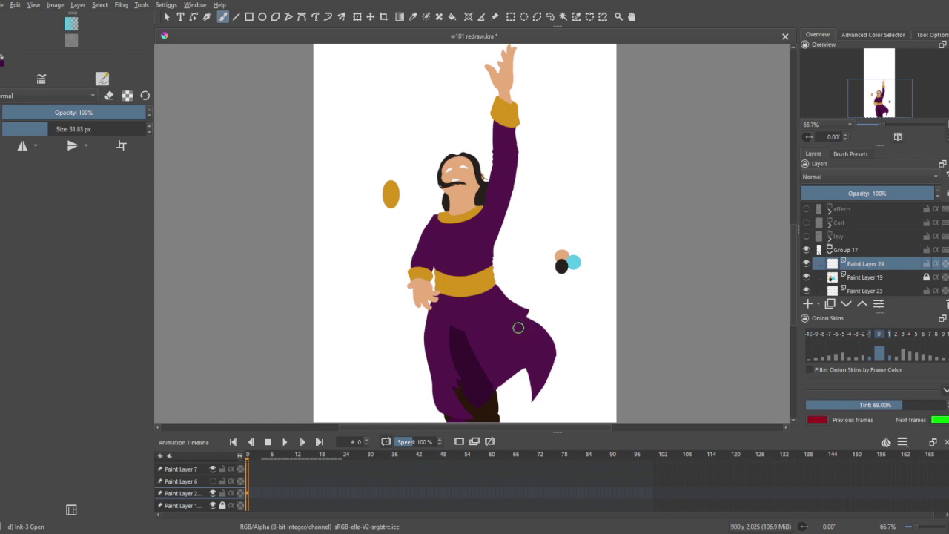
mouse_move(544, 198)
mouse_down()
mouse_move(482, 204)
mouse_move(408, 250)
mouse_move(415, 297)
mouse_move(492, 257)
mouse_up()
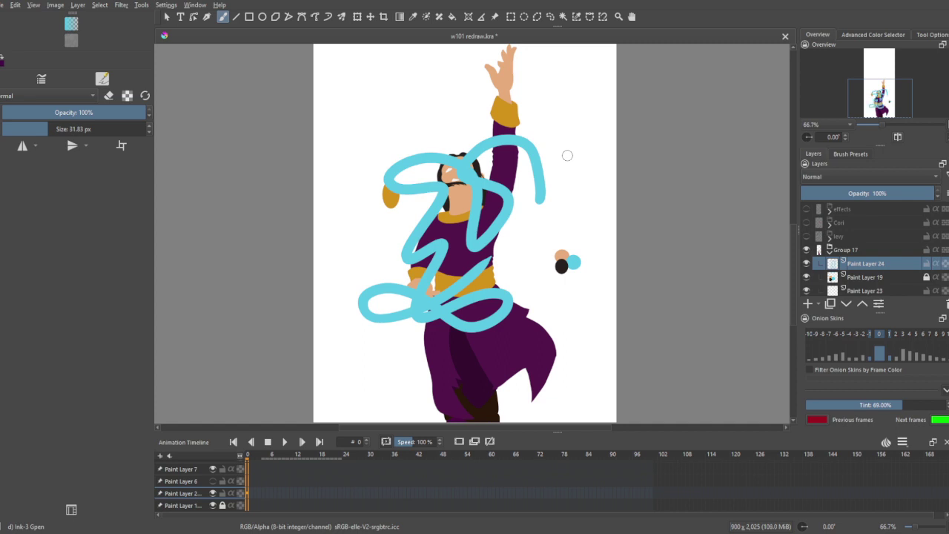
Step: Turn on Inherit Alpha for the scribbled layer and paint a cyan stroke down the outer edge of the figure's left-hand leg
click(936, 264)
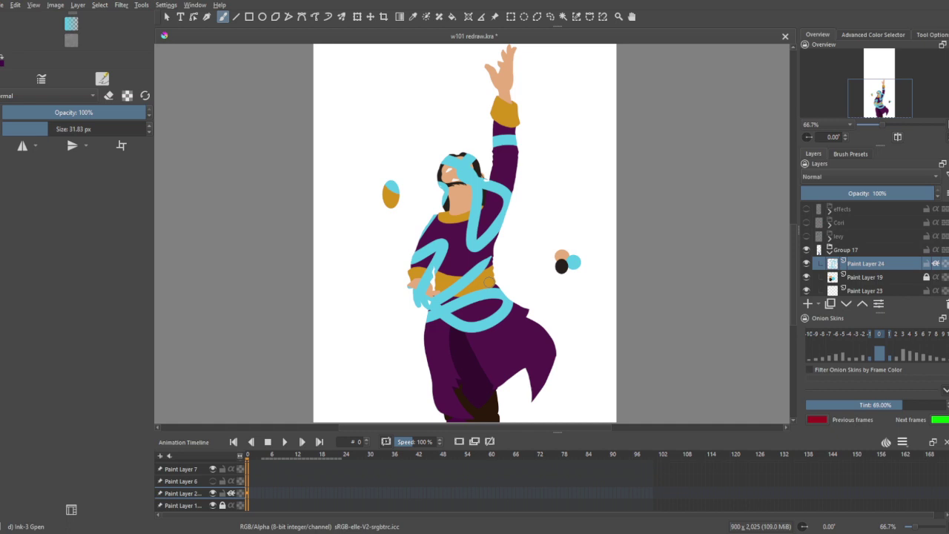
drag(429, 332, 437, 399)
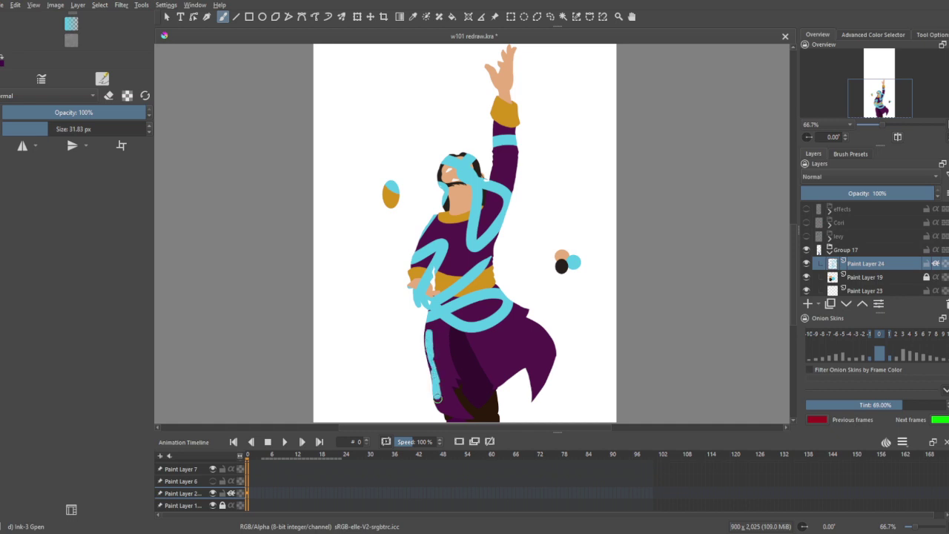
Step: Select the flaring purple coat tail as a contiguous area, paint cyan along its upper edge within the selection, and deselect
click(564, 17)
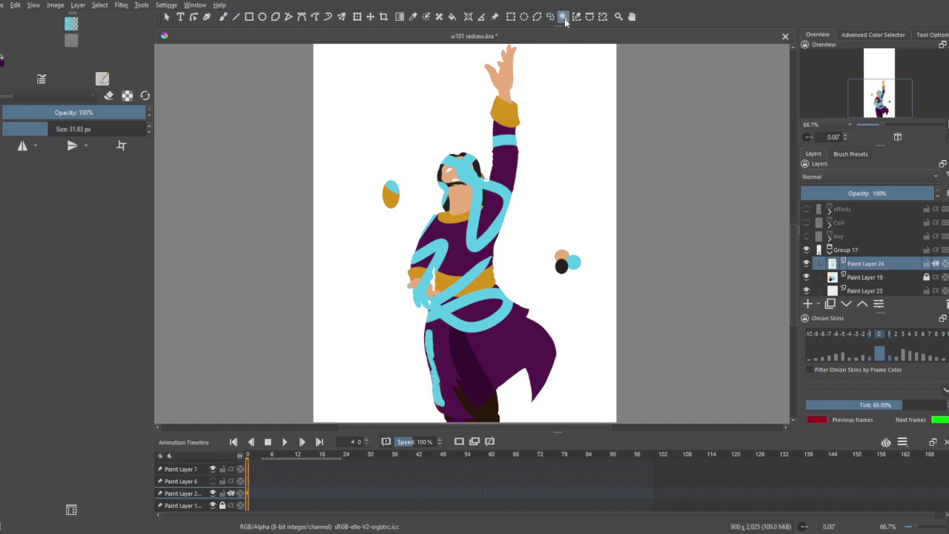
click(545, 338)
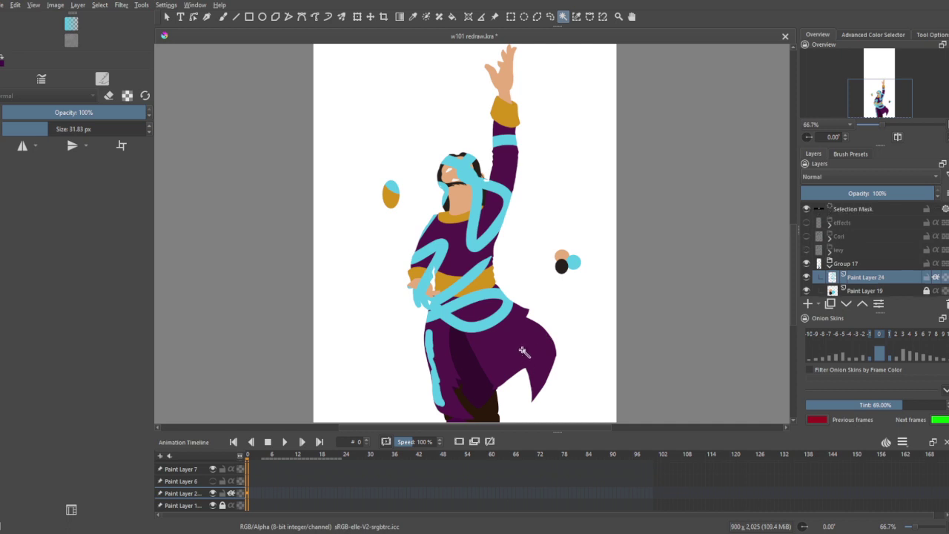
click(222, 16)
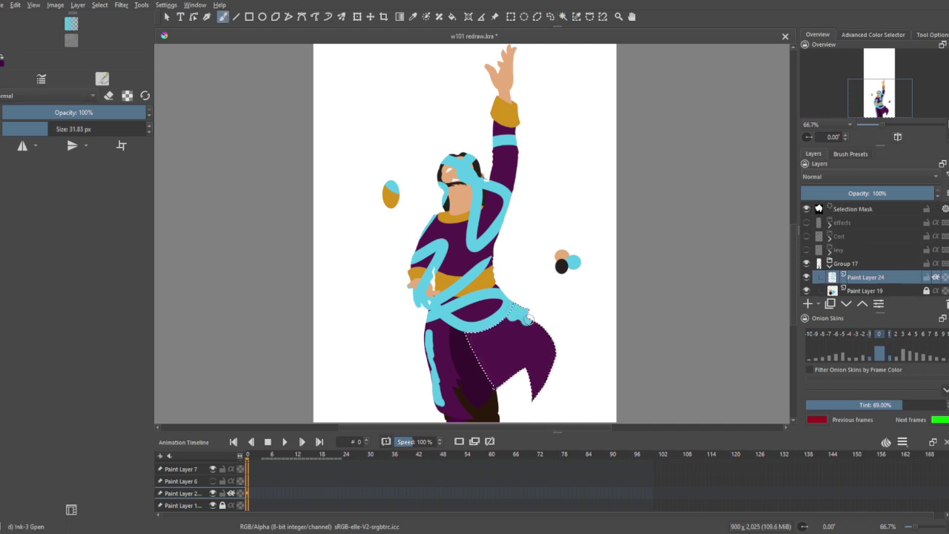
drag(527, 319, 555, 363)
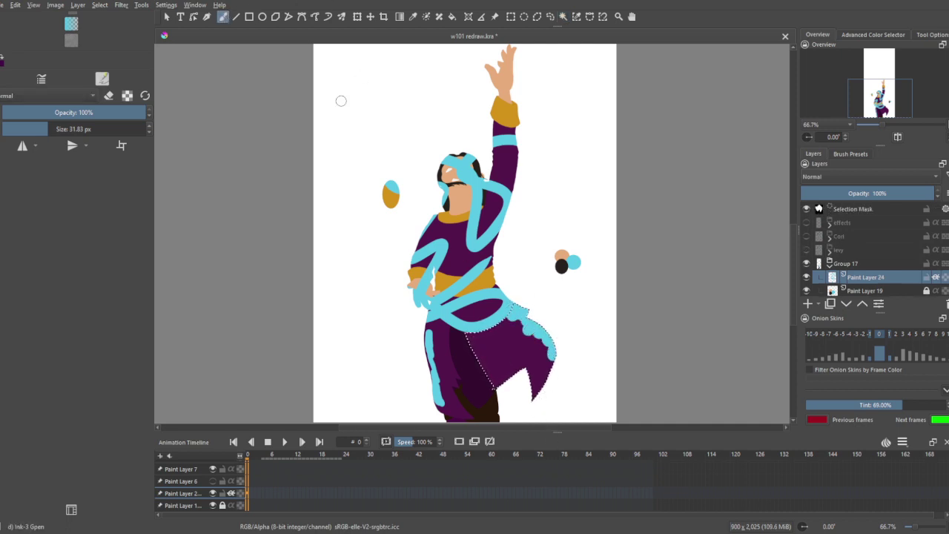
click(563, 16)
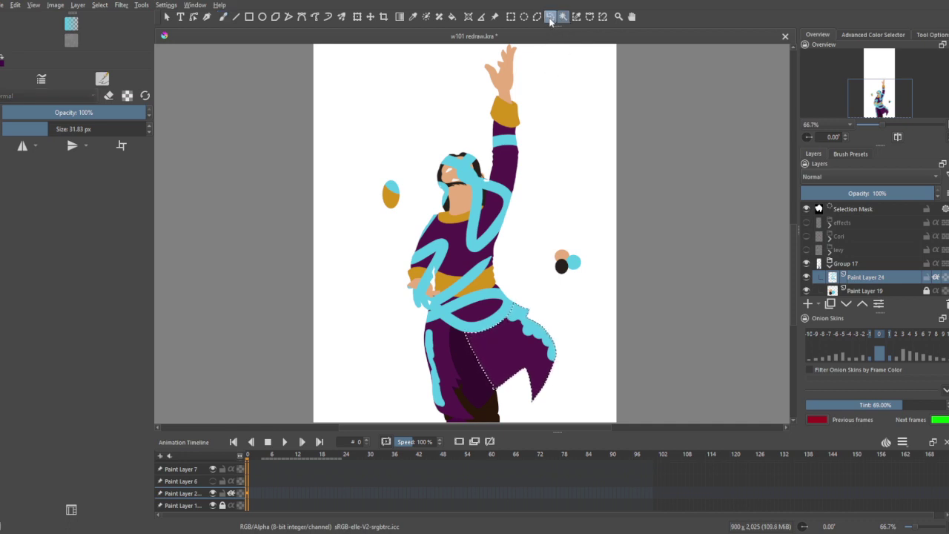
key(ctrl+shift+a)
click(222, 16)
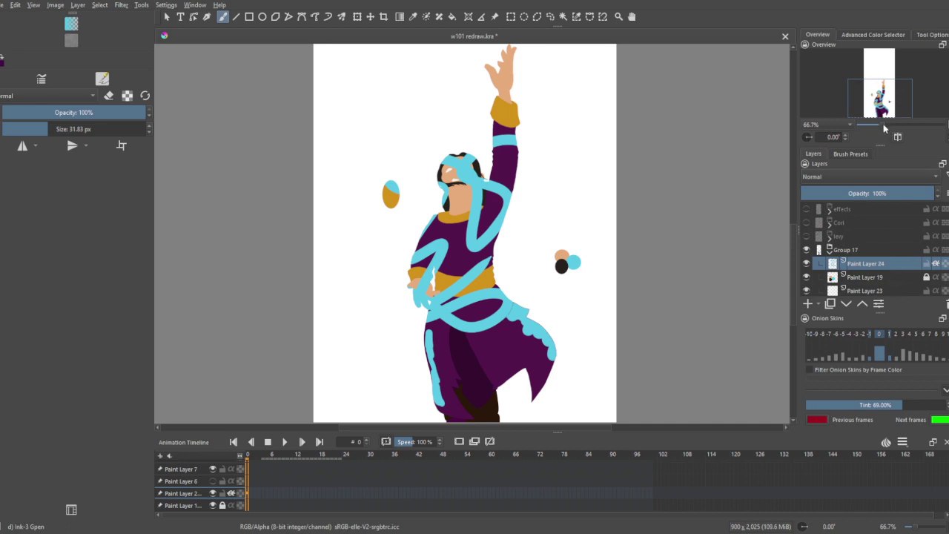
Step: Delete the cyan scribble layer and add a fresh paint layer above Paint Layer 19 in Group 17
drag(886, 125, 896, 123)
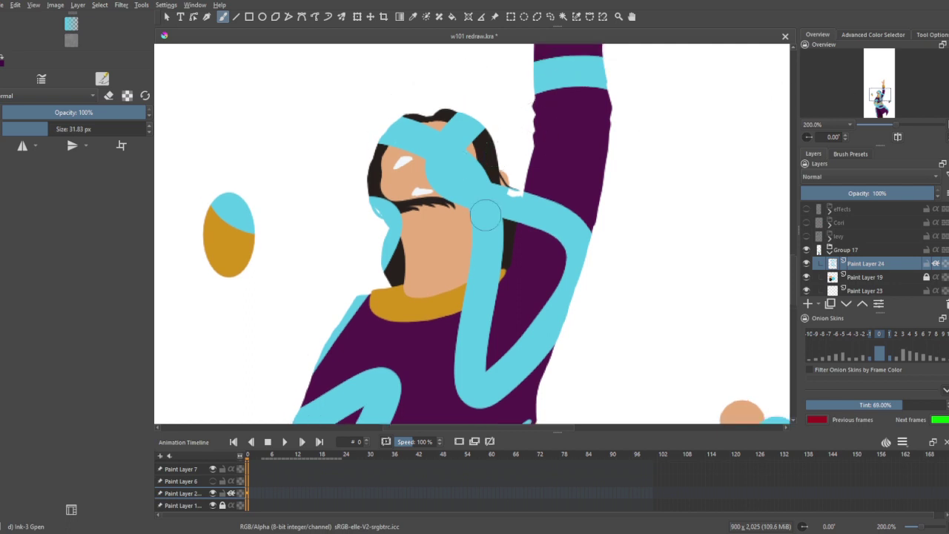
click(947, 305)
click(808, 304)
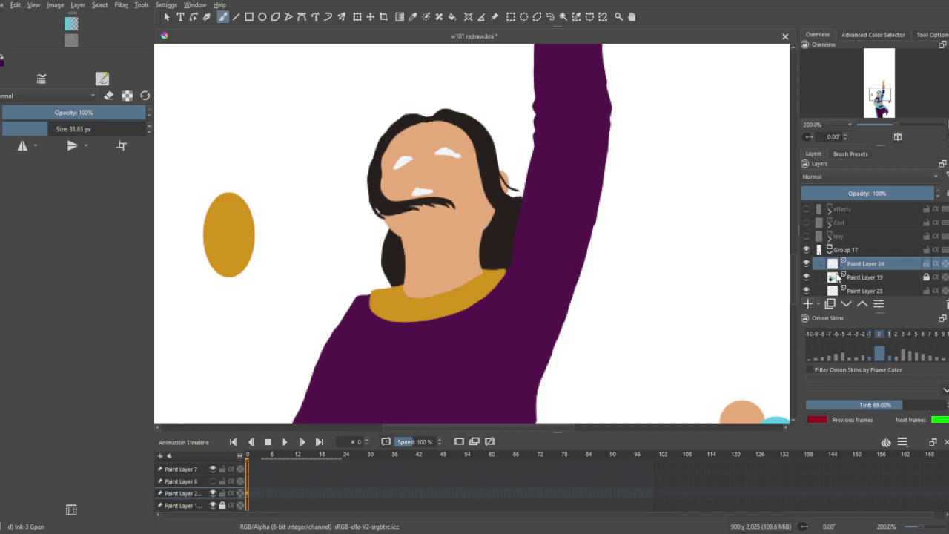
click(936, 264)
Step: Set the brush size to 3.24 px and, with Inherit Alpha off, paint a cyan highlight on the top-left edge of the hair
click(33, 129)
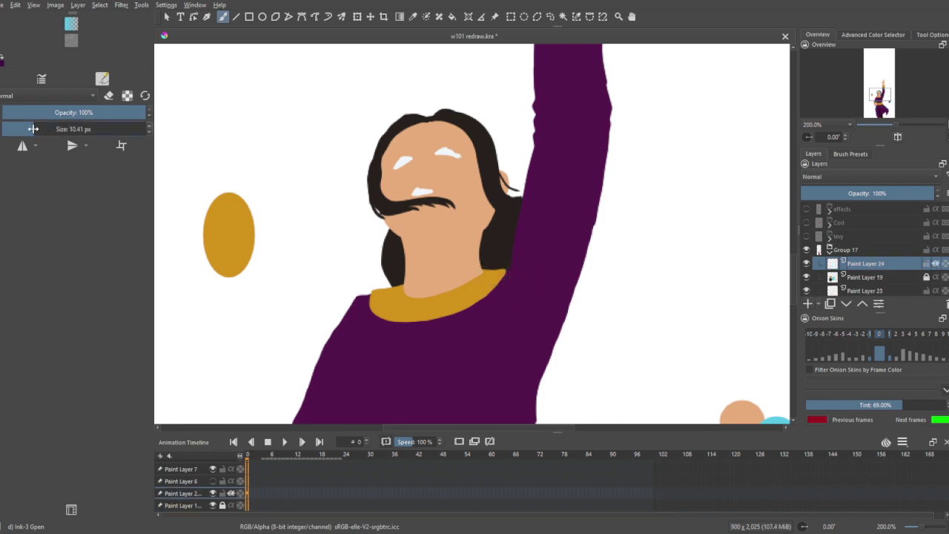
drag(33, 129, 23, 129)
drag(897, 126, 883, 95)
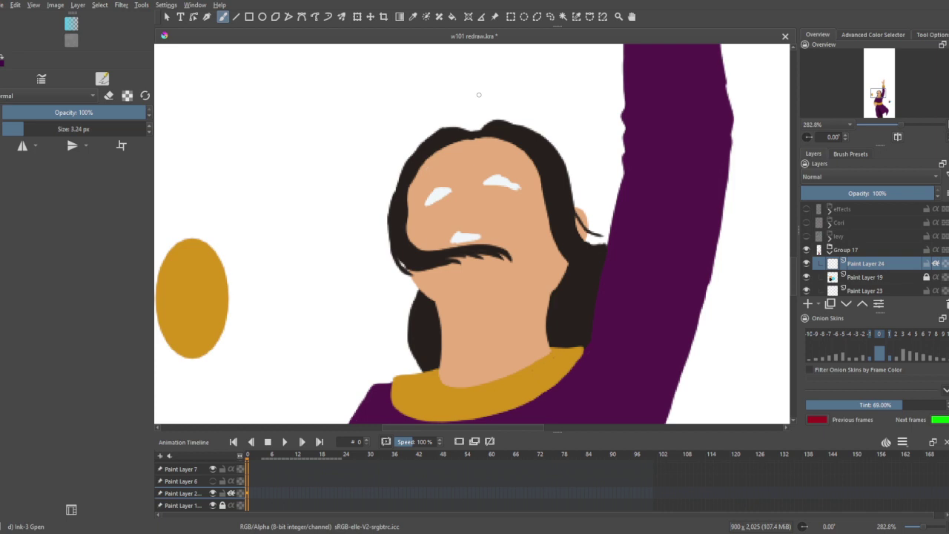
click(936, 264)
mouse_move(423, 143)
mouse_down()
mouse_move(448, 128)
mouse_move(470, 132)
mouse_up()
Step: Extend the cyan highlight down the left side of the hair and erase its outer edge back to the hair outline
click(108, 95)
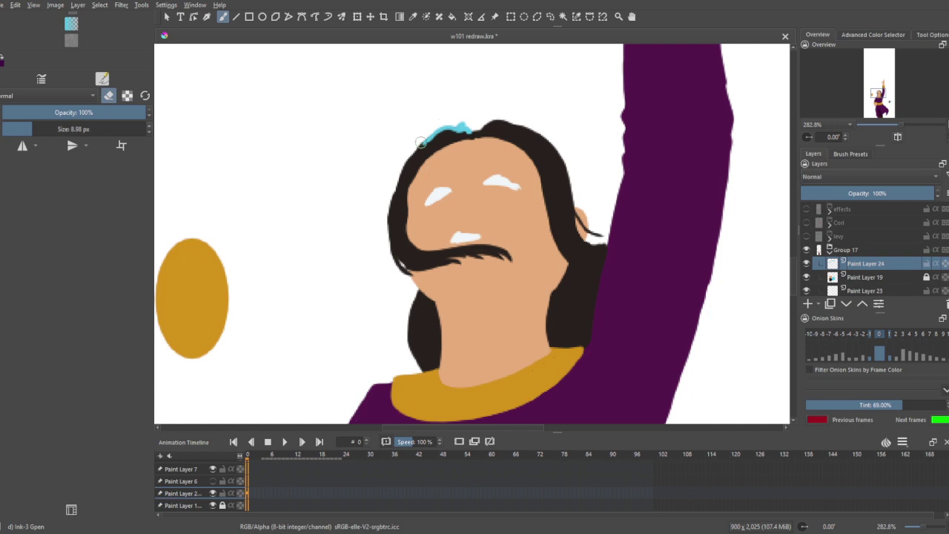
click(108, 97)
mouse_move(434, 134)
mouse_down()
mouse_move(404, 155)
mouse_move(396, 194)
mouse_up()
drag(419, 152, 395, 196)
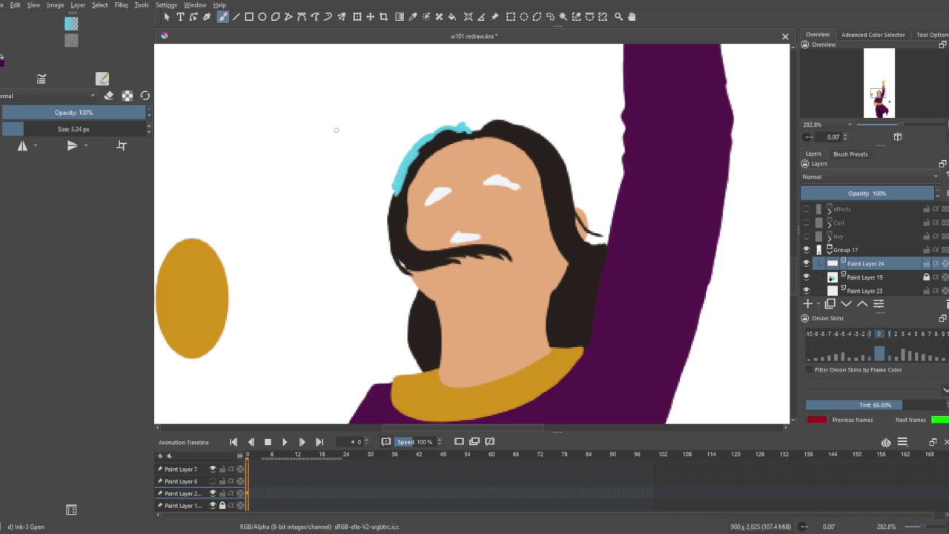
key(e)
drag(388, 189, 419, 137)
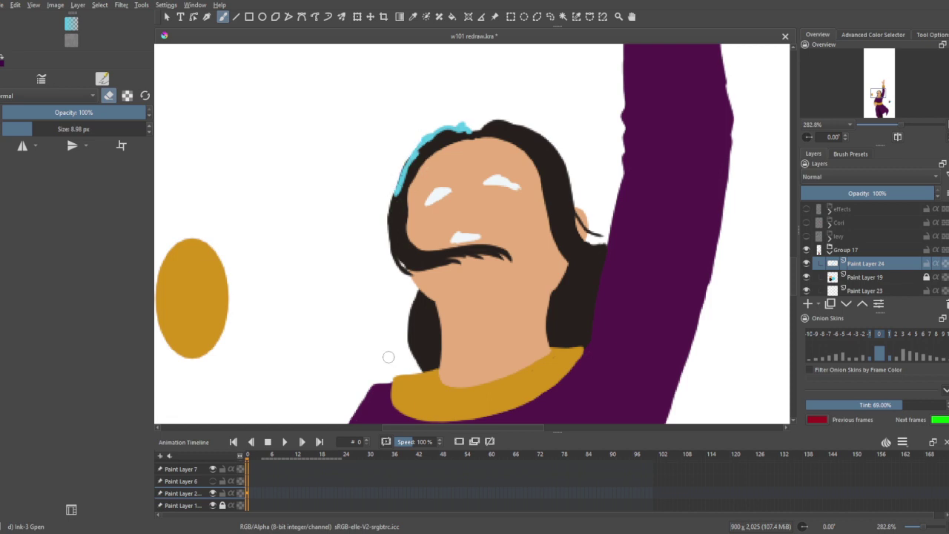
click(110, 96)
Step: Select the dark hair as a contiguous area, paint a cyan highlight along its upper-right edge within the selection, and deselect
click(564, 17)
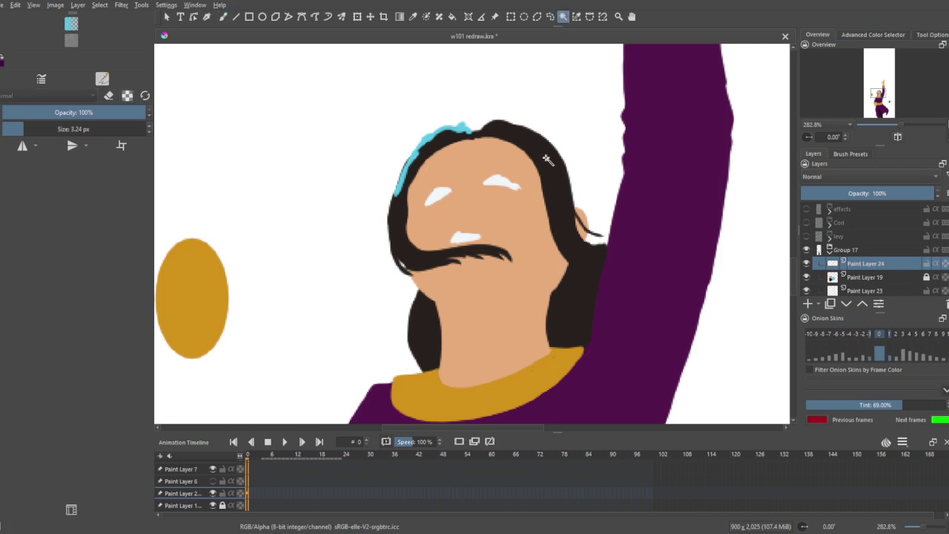
click(547, 159)
key(b)
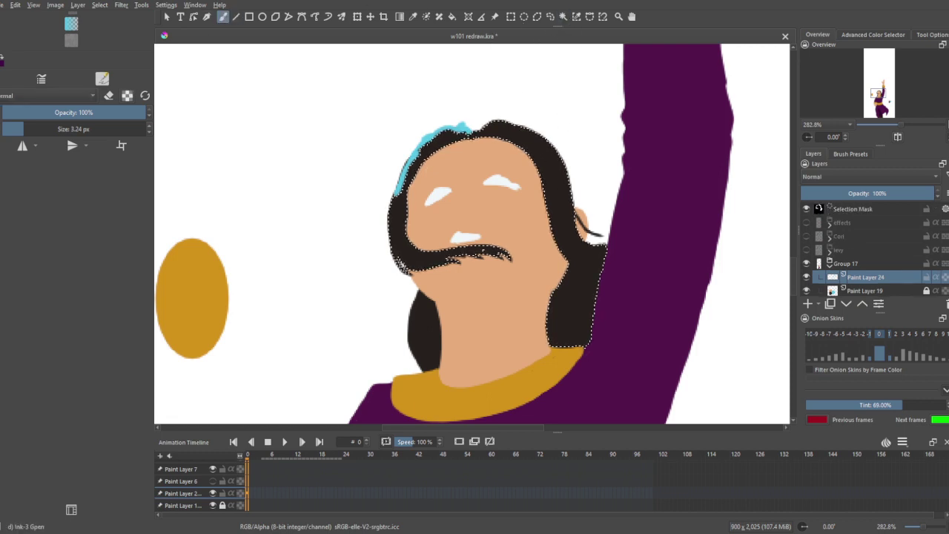
drag(485, 127, 549, 141)
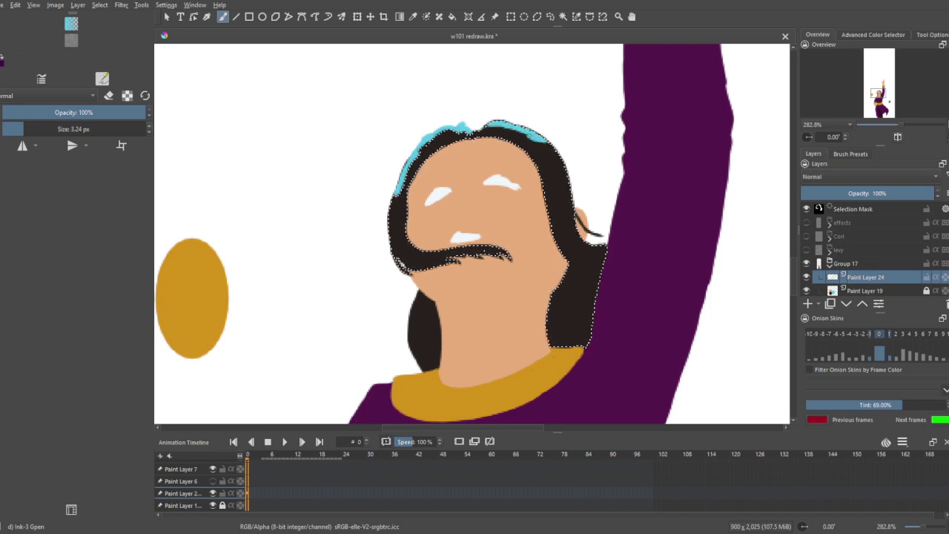
click(550, 17)
click(578, 109)
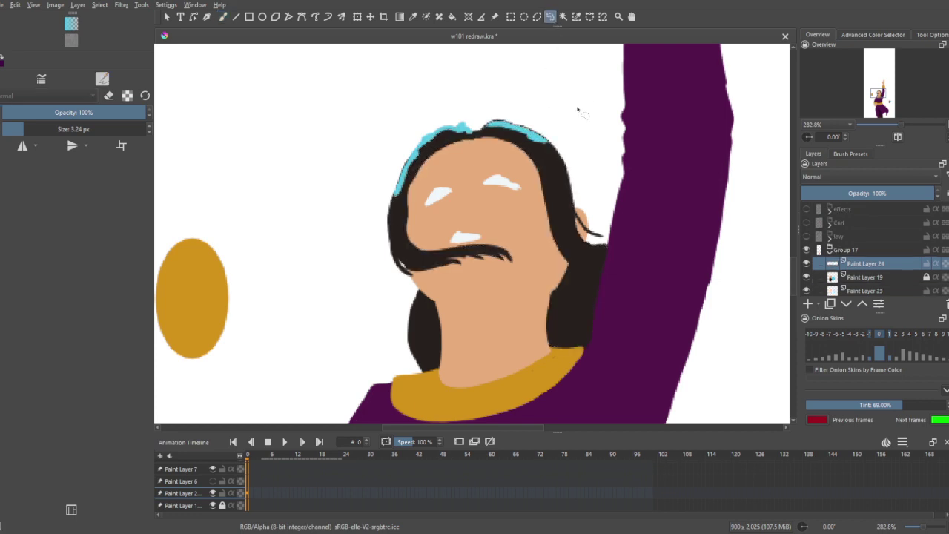
click(524, 123)
key(ctrl+shift+a)
click(224, 18)
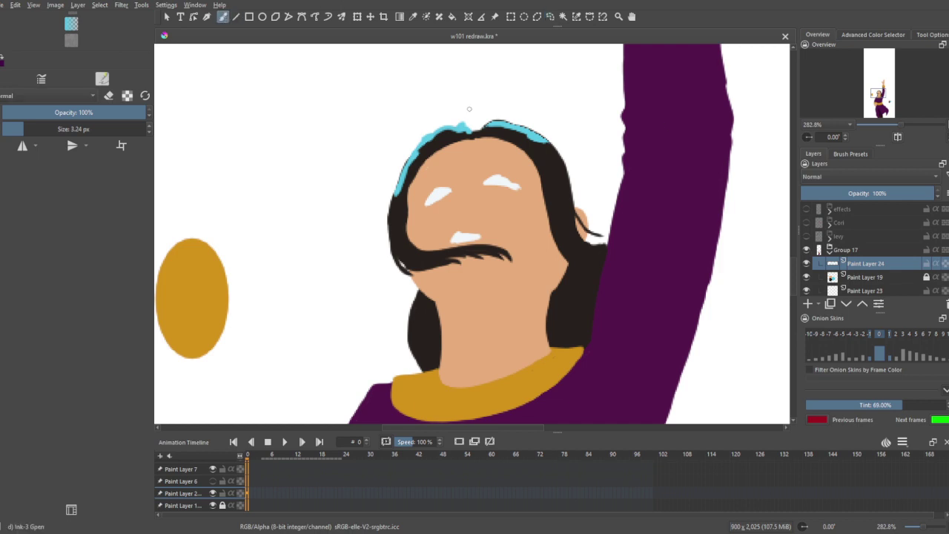
Step: Scribble cyan over the left hair edge and beyond the head, then clip the layer to the artwork with Inherit Alpha
mouse_move(388, 215)
mouse_down()
mouse_move(439, 89)
mouse_move(331, 66)
mouse_move(261, 99)
mouse_up()
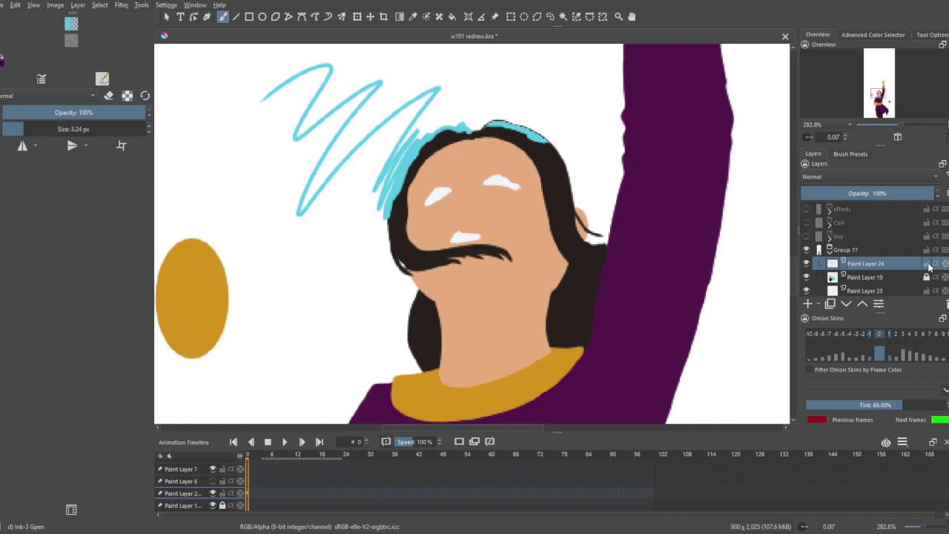
click(935, 264)
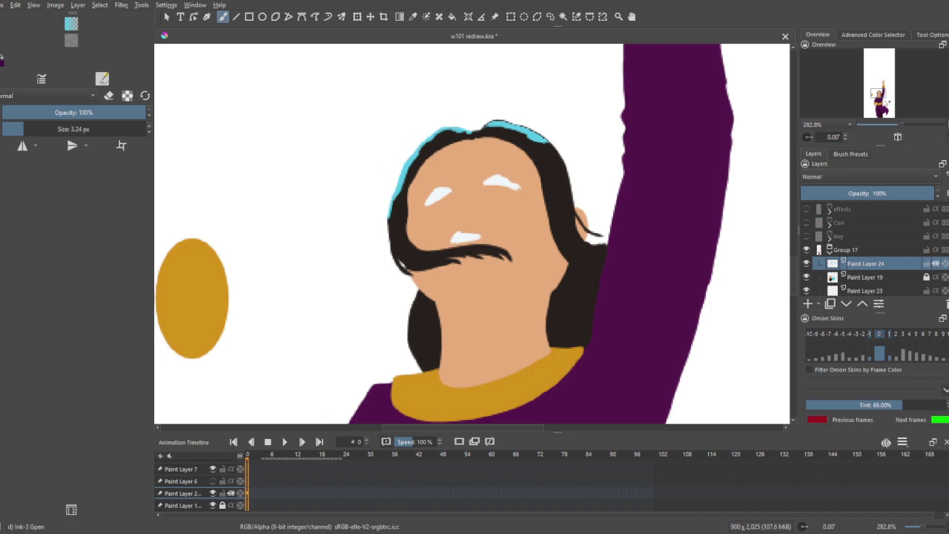
Step: Paint more cyan along the upper-right hair edge and thicken the highlight on the upper-left side of the hair
drag(879, 94, 879, 96)
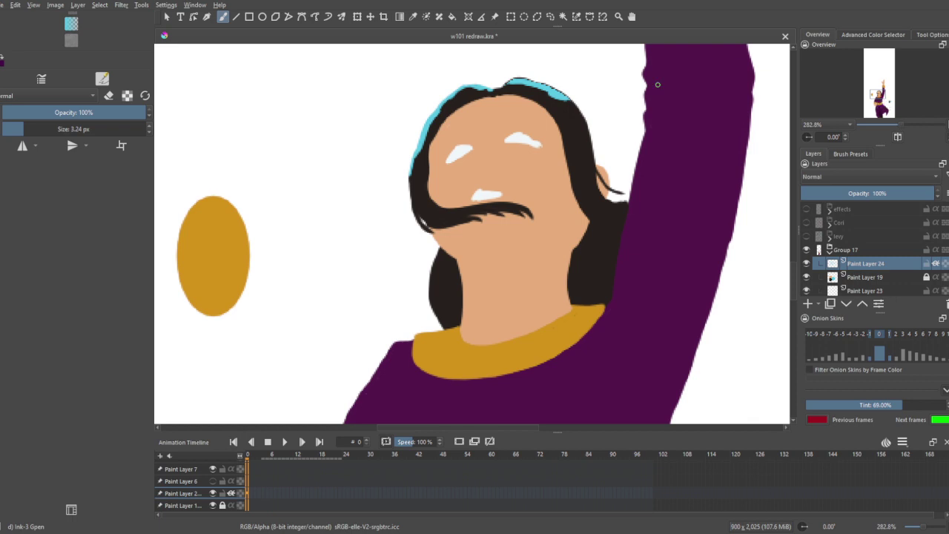
mouse_move(504, 83)
mouse_down()
mouse_move(524, 79)
mouse_move(571, 103)
mouse_up()
click(880, 101)
drag(881, 101, 880, 99)
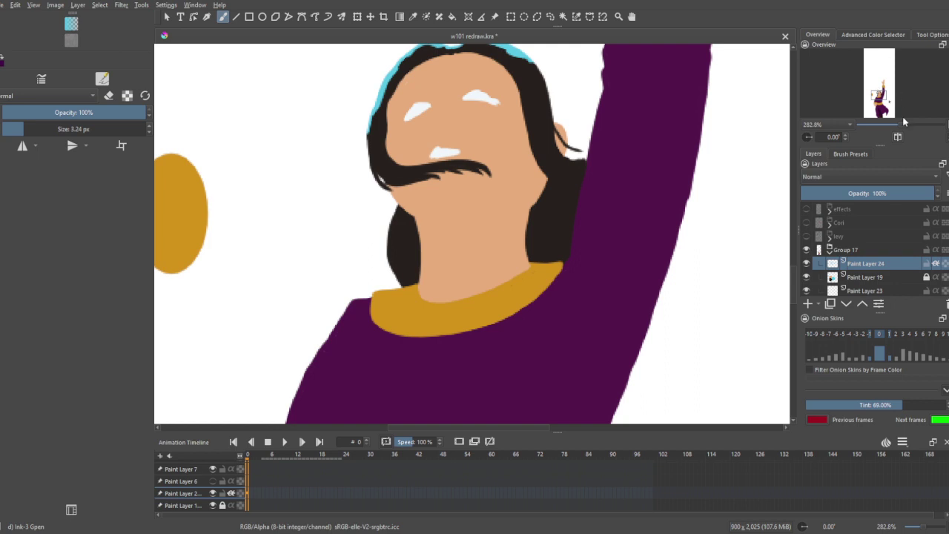
drag(880, 99, 880, 95)
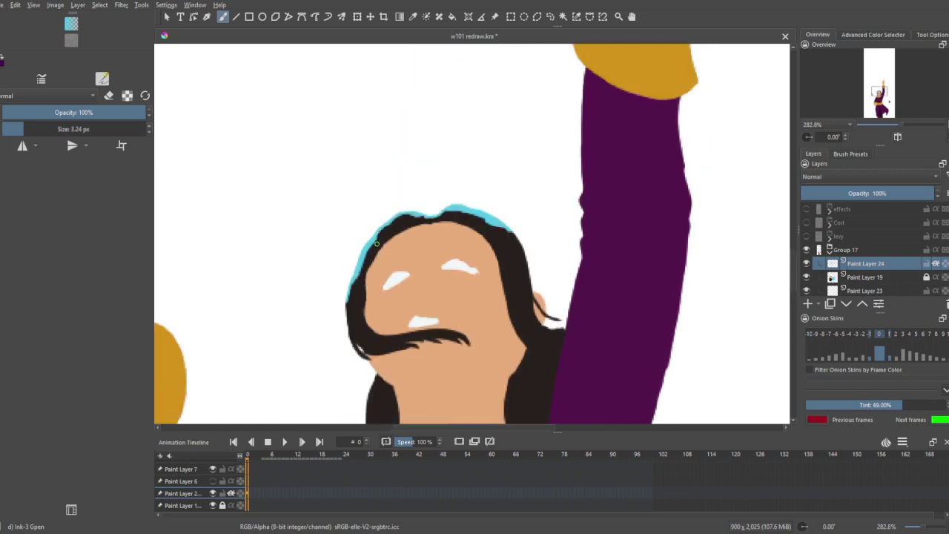
mouse_move(376, 243)
mouse_down()
mouse_move(389, 226)
mouse_move(371, 249)
mouse_move(385, 222)
mouse_up()
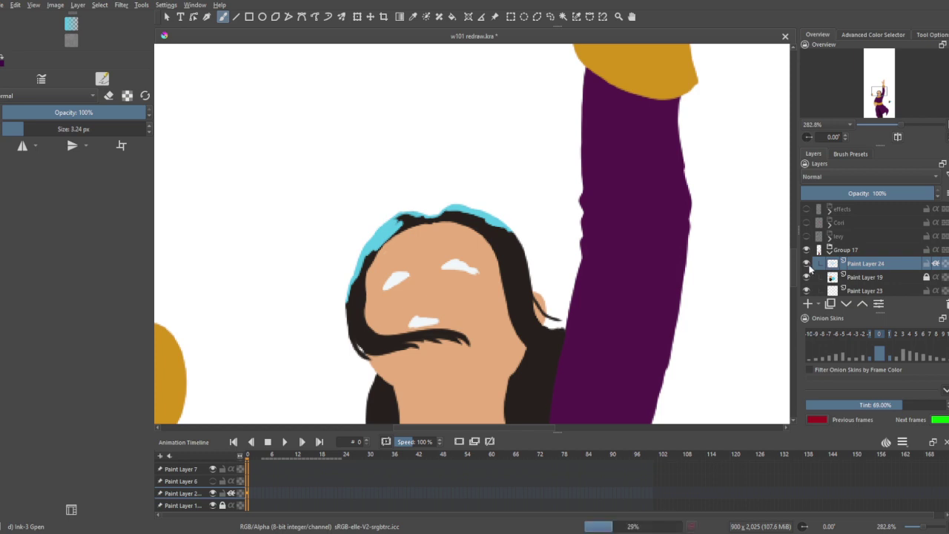
Step: Hide and reshow the highlight layer to compare the hair with and without it, and inspect more of the figure
click(807, 264)
drag(882, 101, 887, 104)
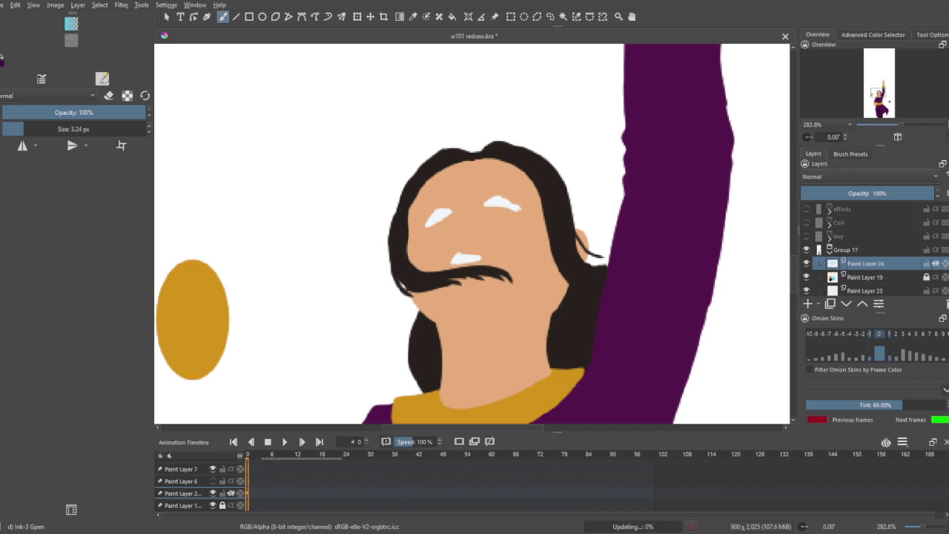
click(806, 264)
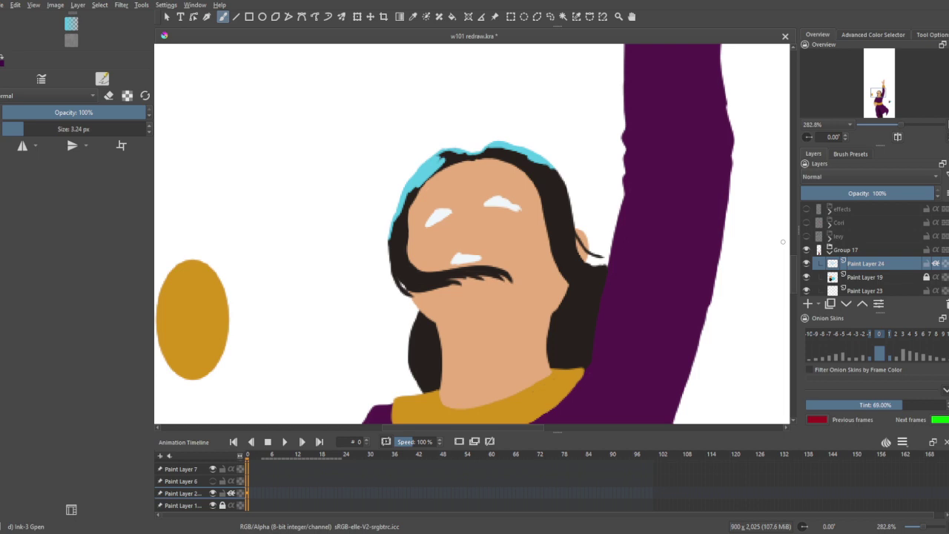
mouse_move(880, 94)
mouse_down()
mouse_move(871, 94)
mouse_move(886, 95)
mouse_move(883, 84)
mouse_move(881, 94)
mouse_up()
drag(900, 125, 892, 126)
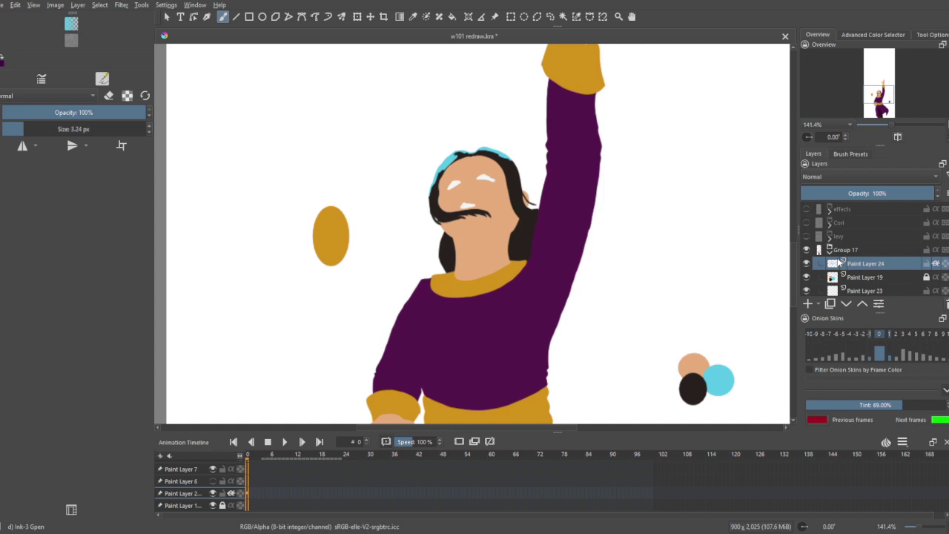
Step: Delete the cyan highlight layer from Group 17, and show the expanded levy sketch group in place of Group 17
key(shift+Delete)
click(829, 253)
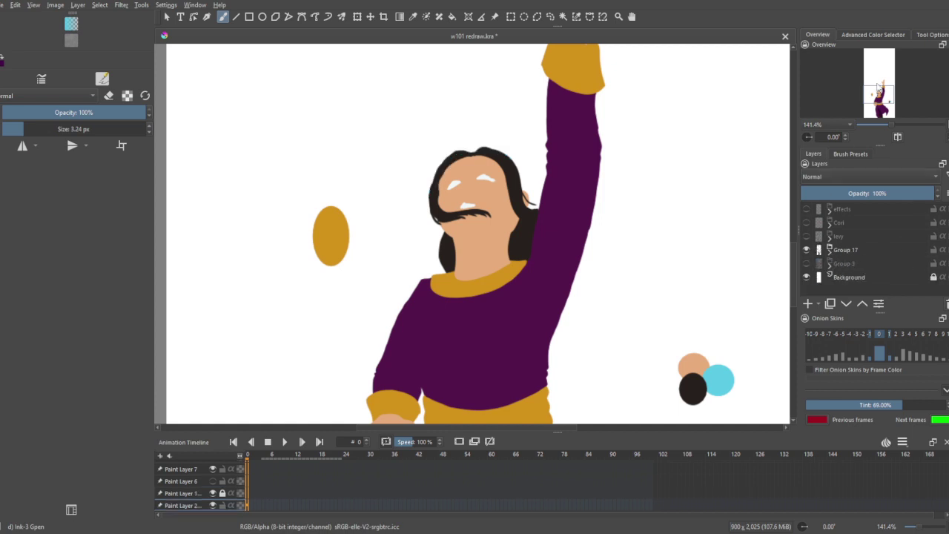
drag(886, 125, 881, 125)
drag(881, 91, 883, 74)
click(807, 236)
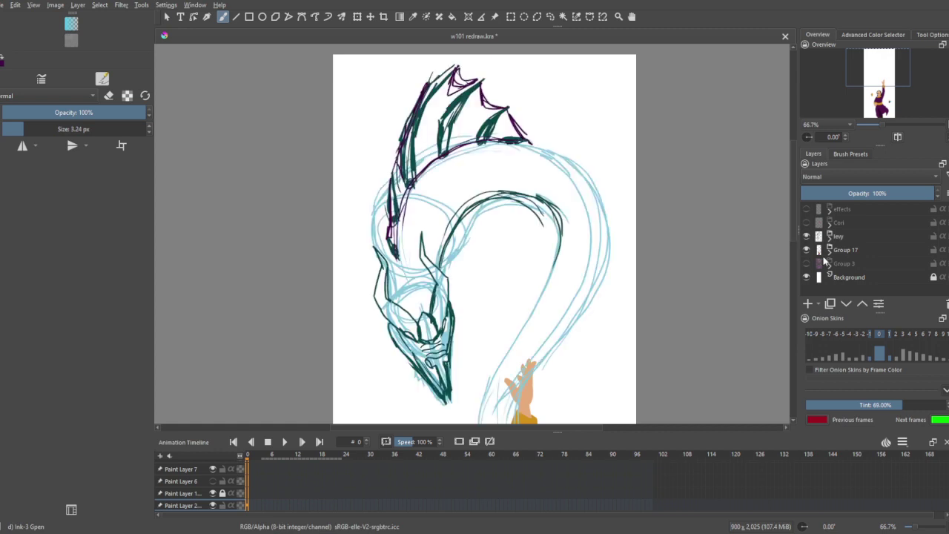
click(807, 250)
click(830, 236)
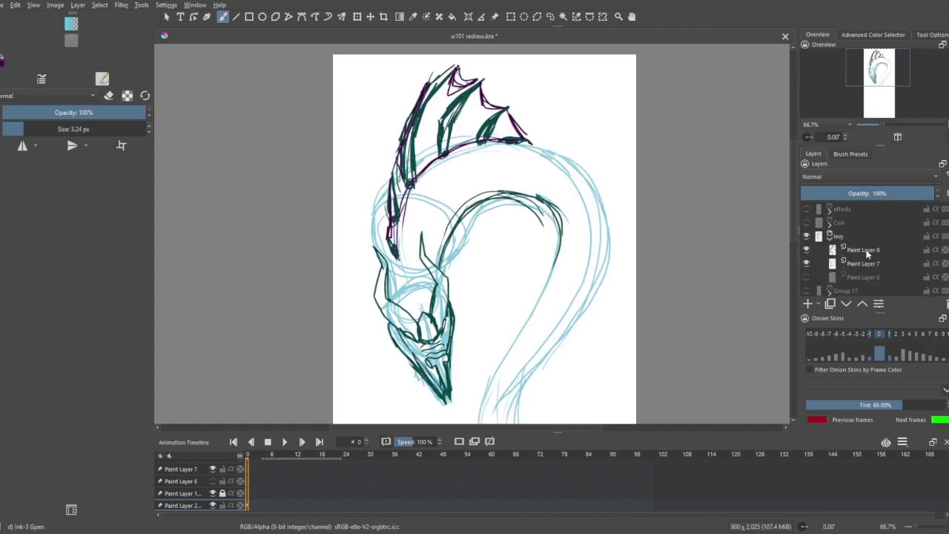
Step: Add a paint layer above Paint Layer 8 in the levy group, and show the Cori and effects groups
drag(875, 78, 876, 82)
click(881, 124)
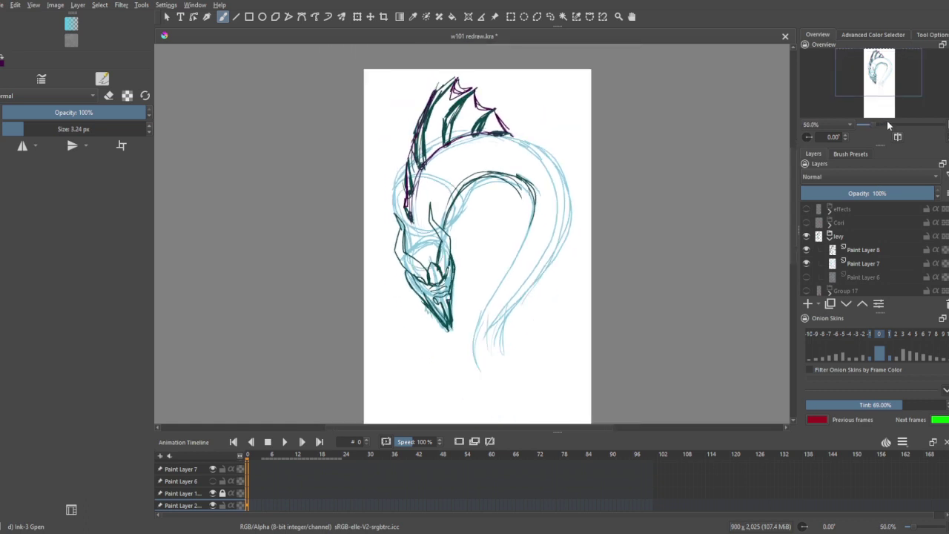
click(864, 253)
click(807, 304)
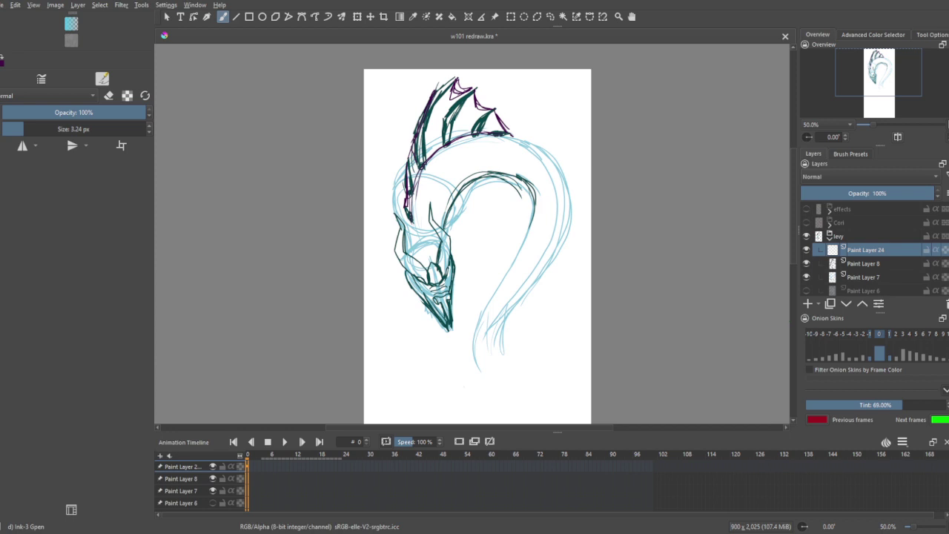
click(806, 222)
drag(881, 84, 875, 80)
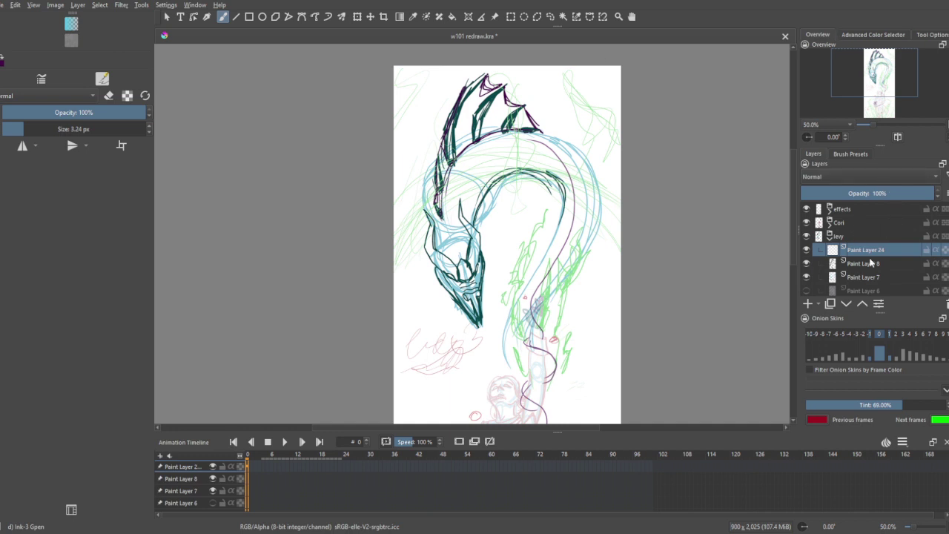
Step: Add another layer with Inherit Alpha in the levy group and recolour the creature's sketch lines cyan with a filled rectangle
click(807, 304)
click(935, 250)
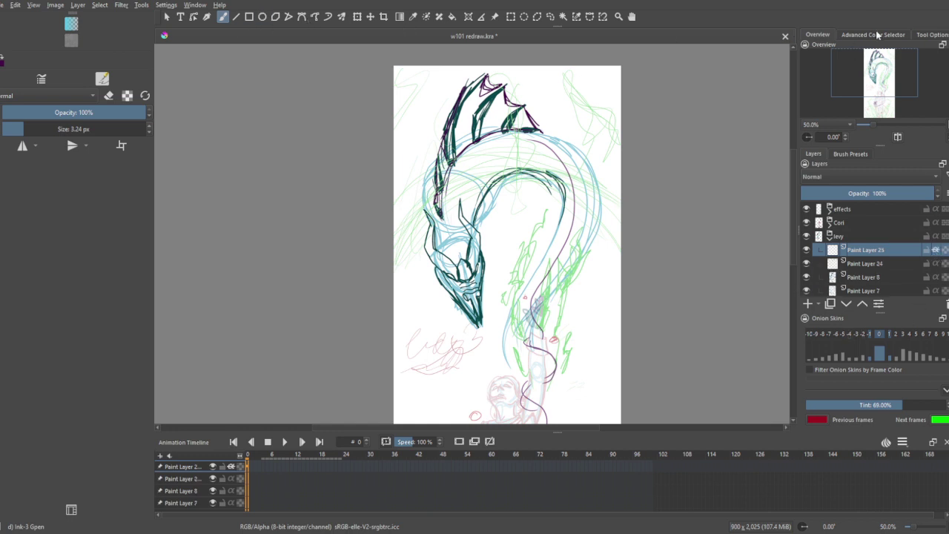
click(250, 17)
drag(363, 49, 683, 415)
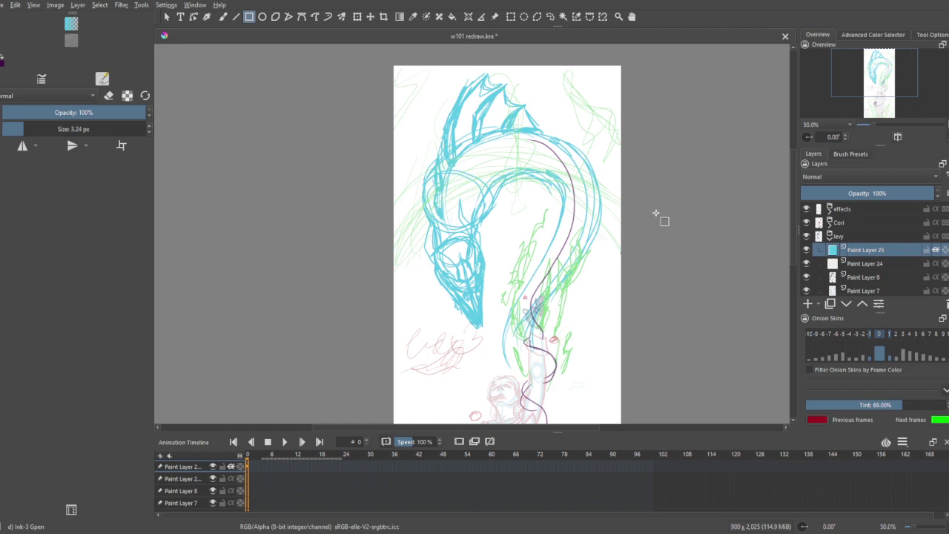
Step: Recolour the creature's head lines ochre on the clipped layer with a 36.27 px brush
click(890, 35)
click(940, 72)
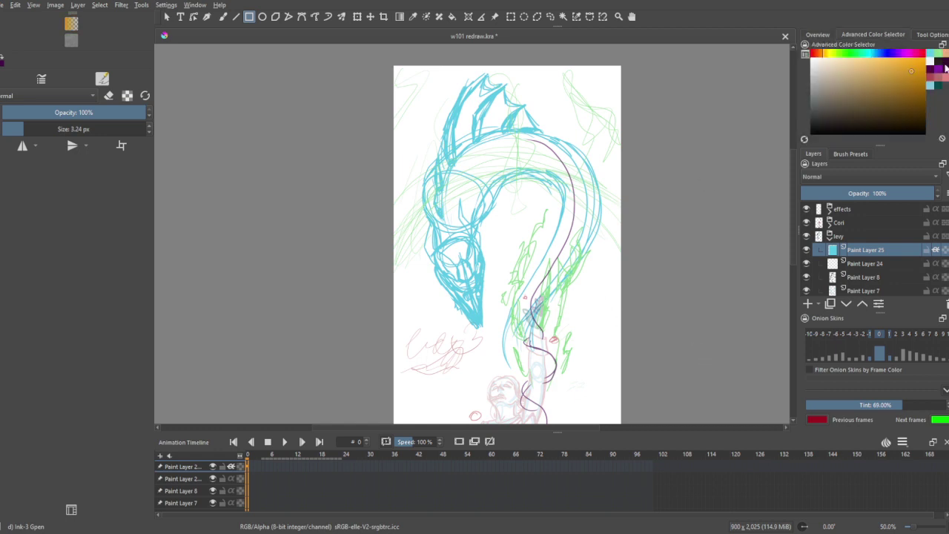
click(222, 17)
drag(40, 128, 49, 129)
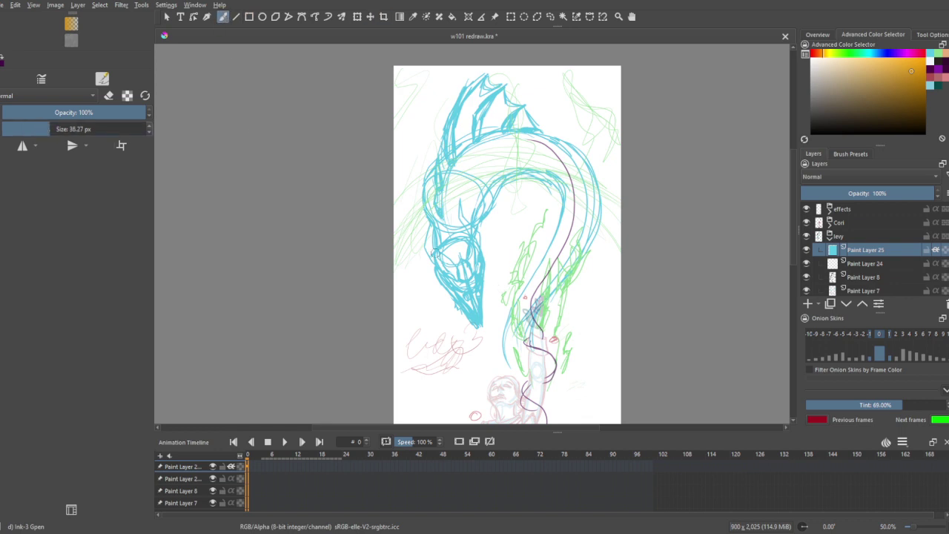
key(bracketleft)
mouse_move(429, 234)
mouse_down()
mouse_move(436, 267)
mouse_move(428, 216)
mouse_move(445, 261)
mouse_move(475, 237)
mouse_move(459, 208)
mouse_move(478, 231)
mouse_move(479, 317)
mouse_move(485, 260)
mouse_move(460, 241)
mouse_move(465, 306)
mouse_move(444, 274)
mouse_move(453, 300)
mouse_up()
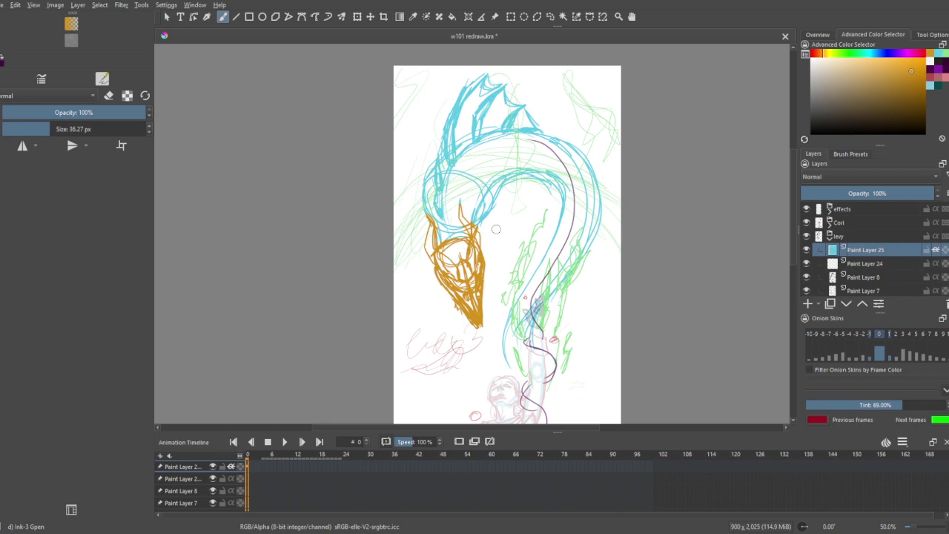
Step: Recolour part of the creature's inner neck line dark red and part of its outer neck line dark purple
click(819, 35)
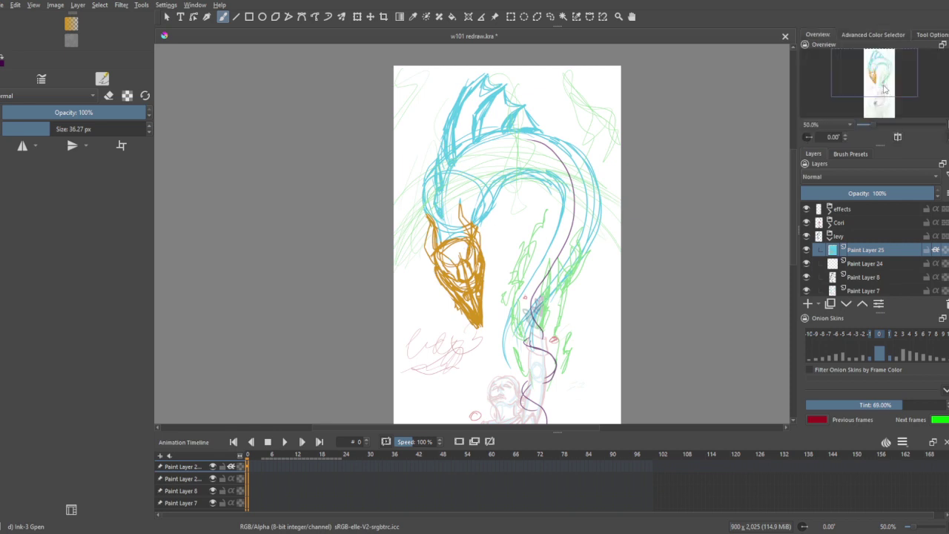
drag(888, 97, 869, 126)
drag(876, 93, 886, 123)
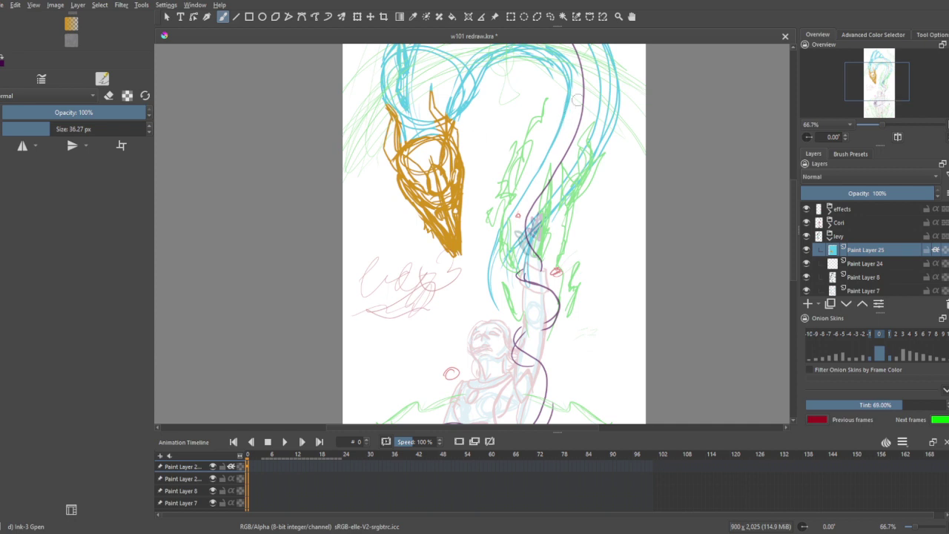
click(894, 35)
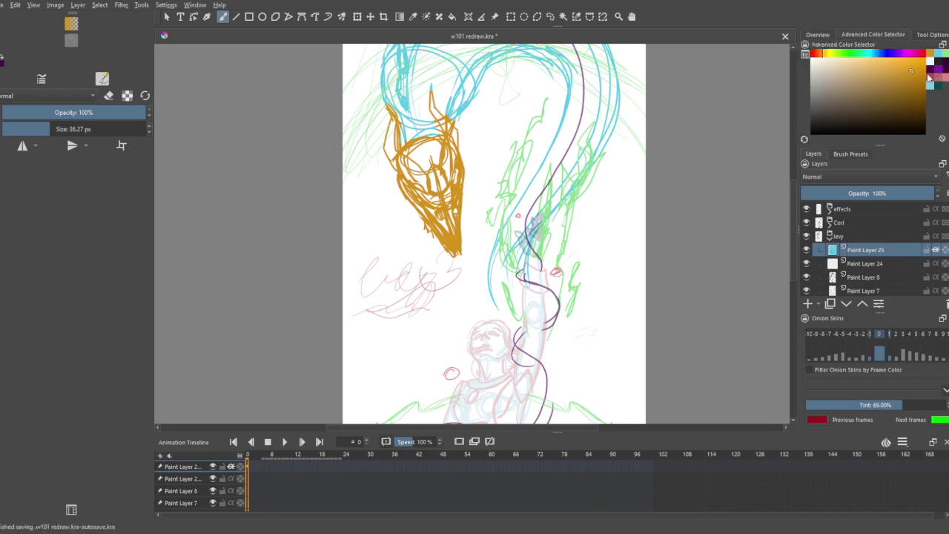
click(929, 77)
drag(568, 99, 525, 203)
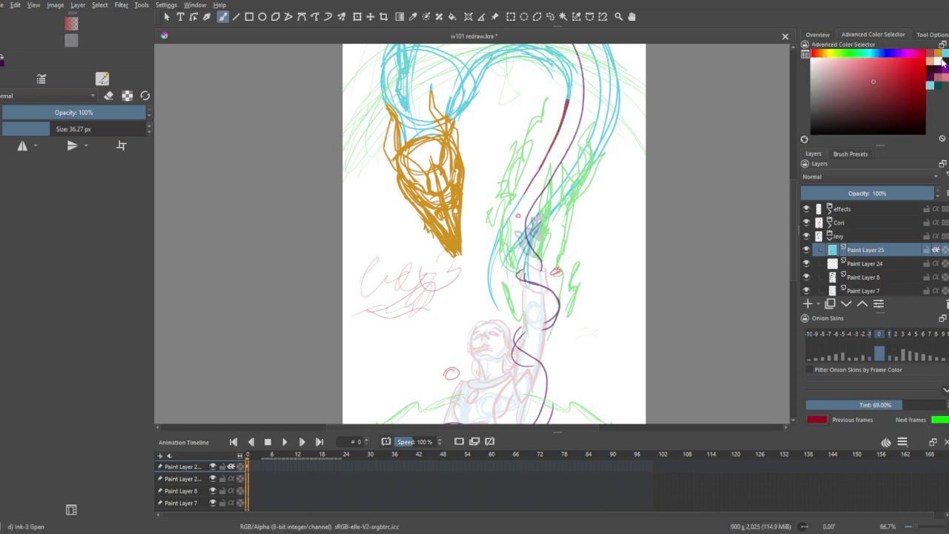
click(938, 69)
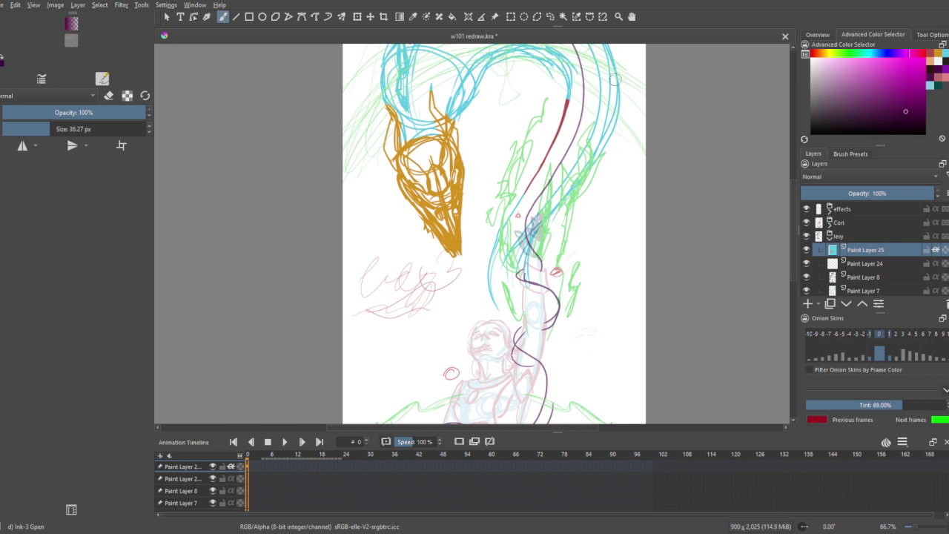
drag(618, 77, 602, 153)
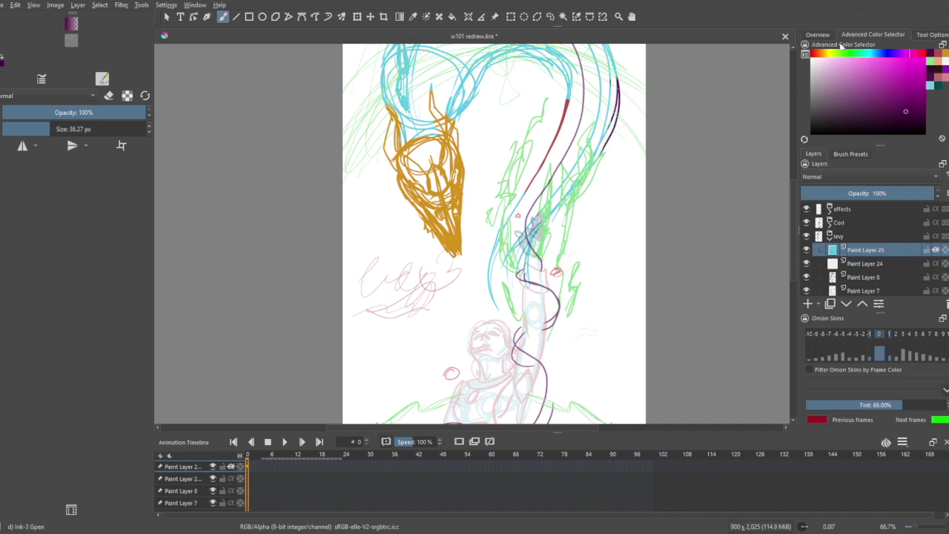
Step: Delete the clipped recolouring layer from the levy group and collapse the group
click(821, 35)
drag(895, 86, 893, 79)
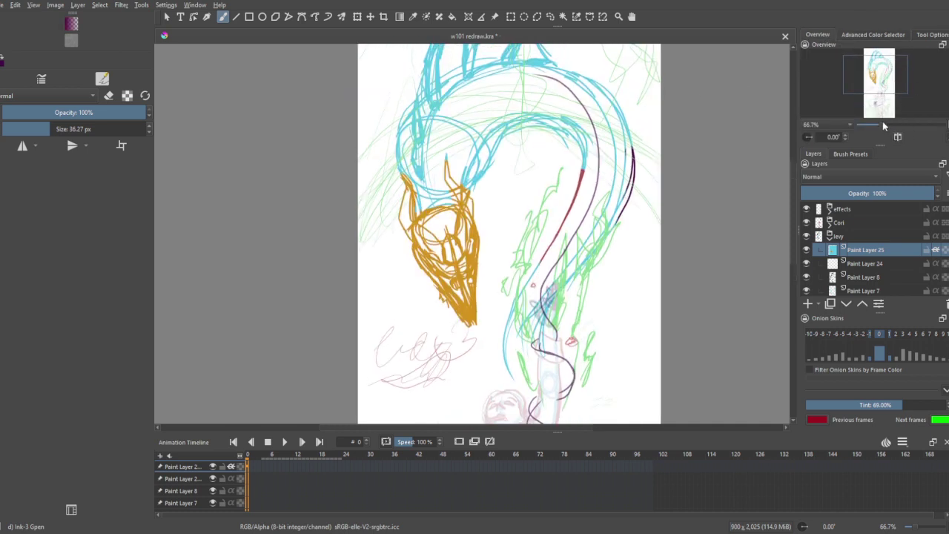
mouse_move(883, 124)
mouse_down()
mouse_move(879, 99)
mouse_move(877, 127)
mouse_up()
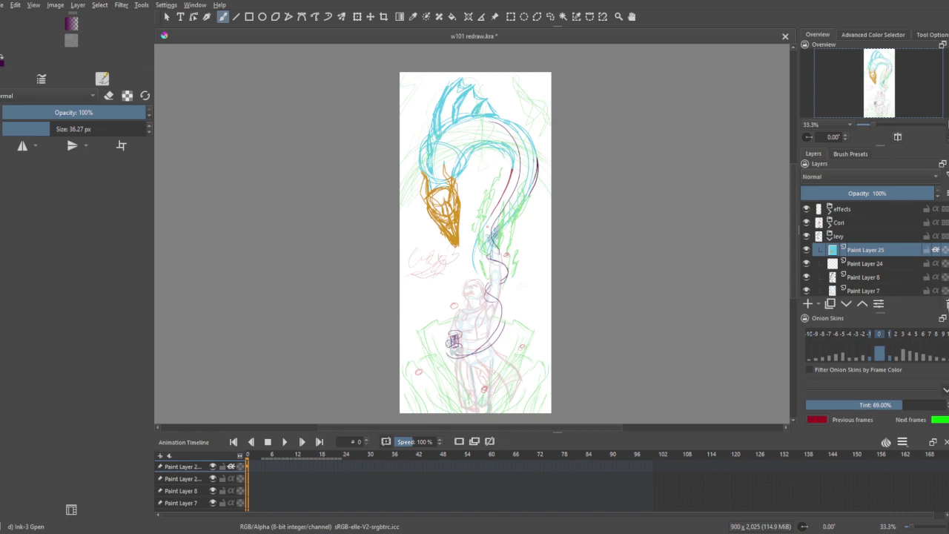
click(947, 304)
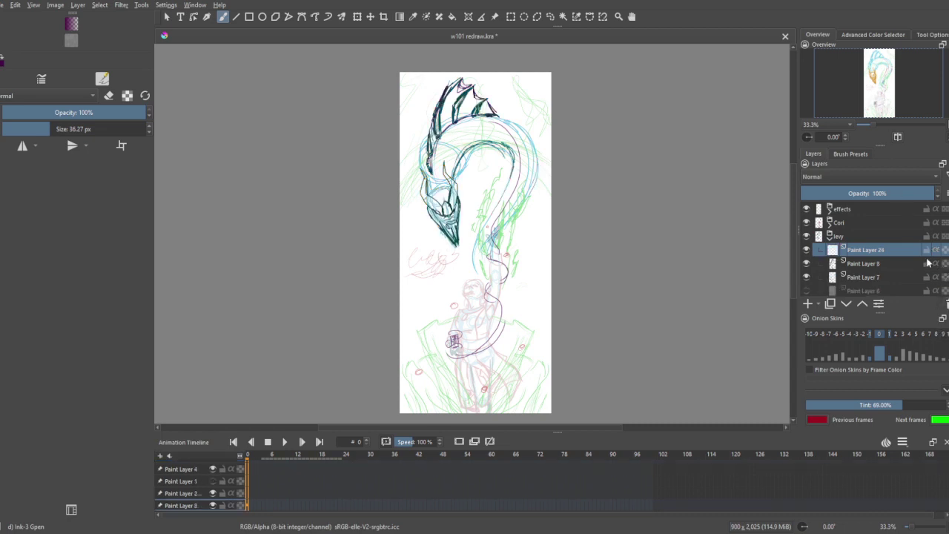
click(829, 239)
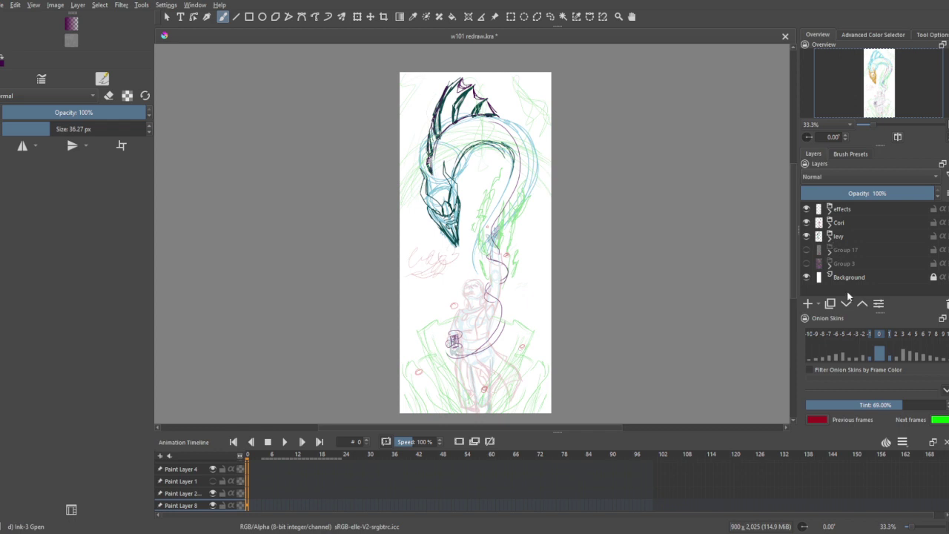
Step: Show the character in Group 17 and hide the levy, Cori and effects groups
click(807, 264)
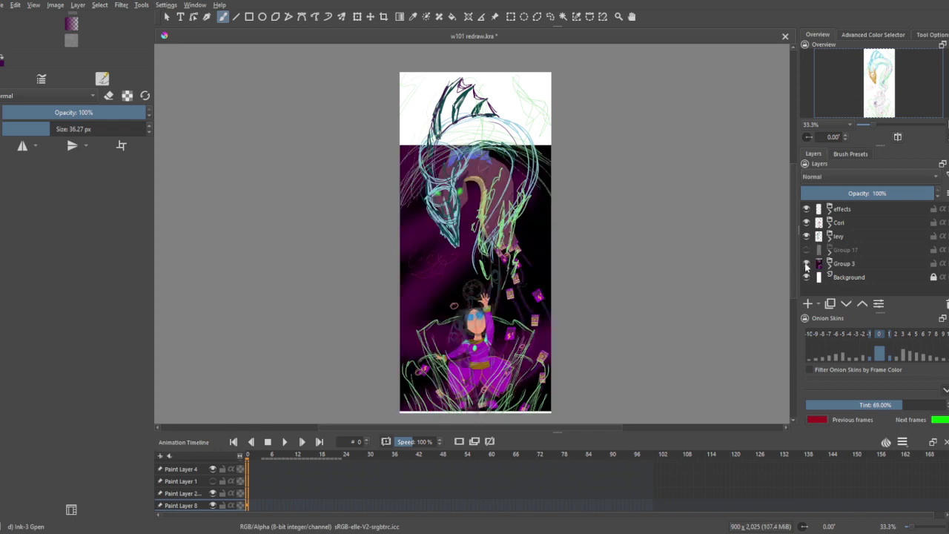
click(807, 264)
click(807, 250)
click(807, 236)
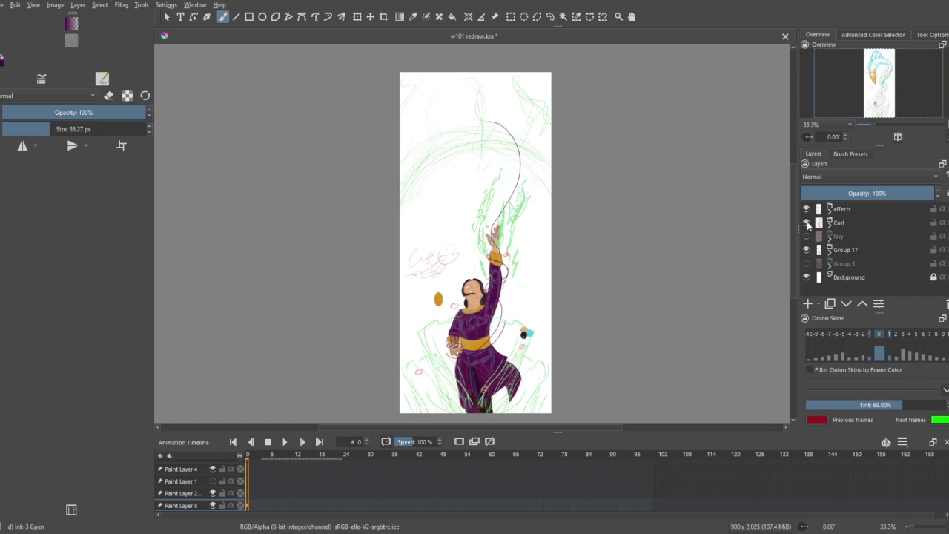
click(806, 209)
click(807, 222)
mouse_move(876, 127)
mouse_down()
mouse_move(887, 124)
mouse_move(885, 104)
mouse_up()
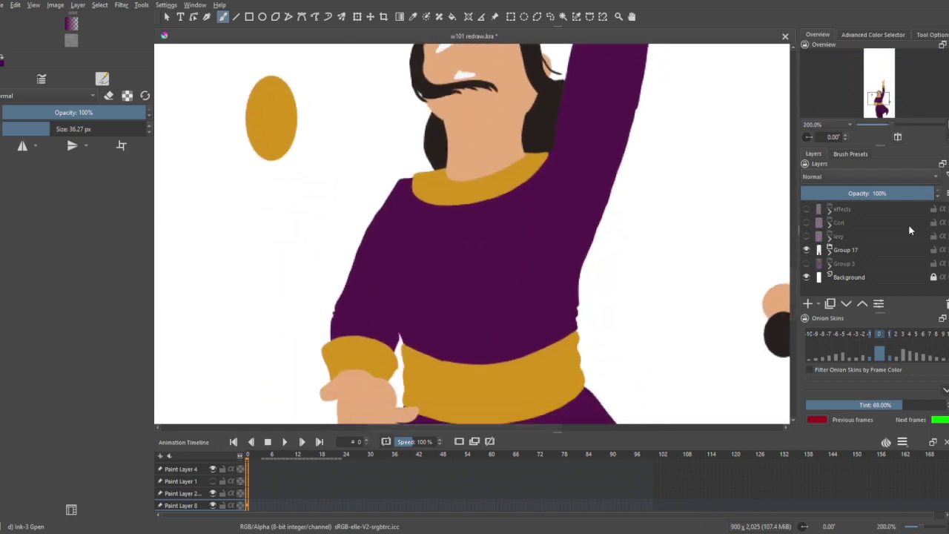
Step: Add an Inherit Alpha layer above Paint Layer 19 and paint a darker purple shadow between sleeve and torso with a 7.68 px brush
click(830, 253)
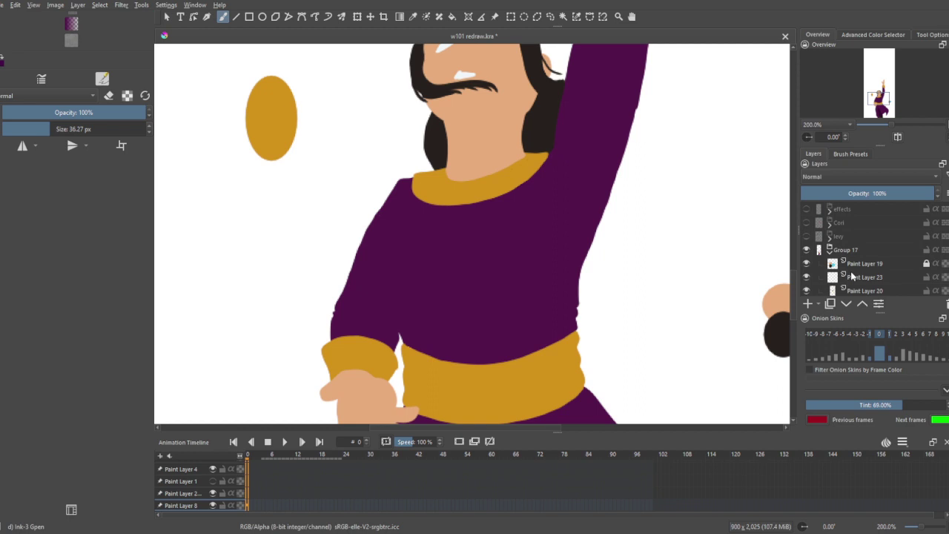
click(810, 304)
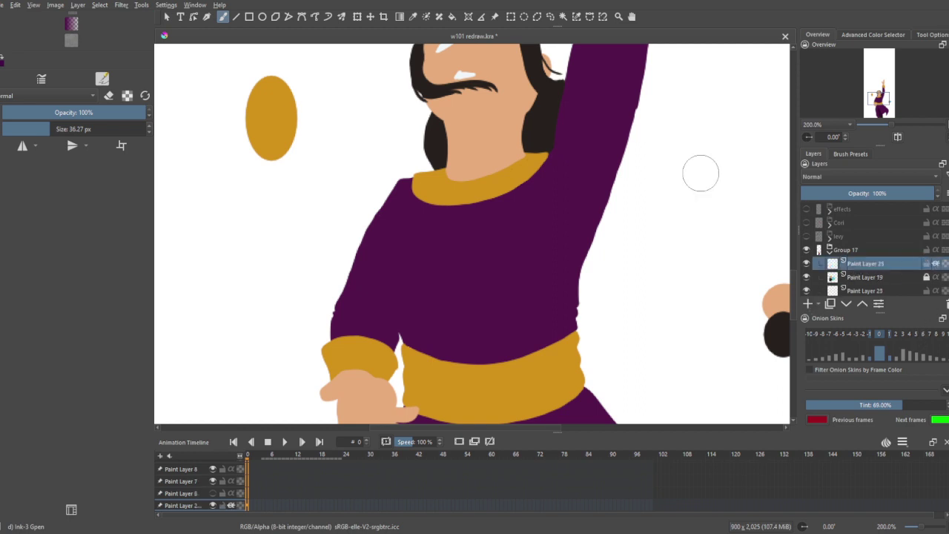
click(31, 129)
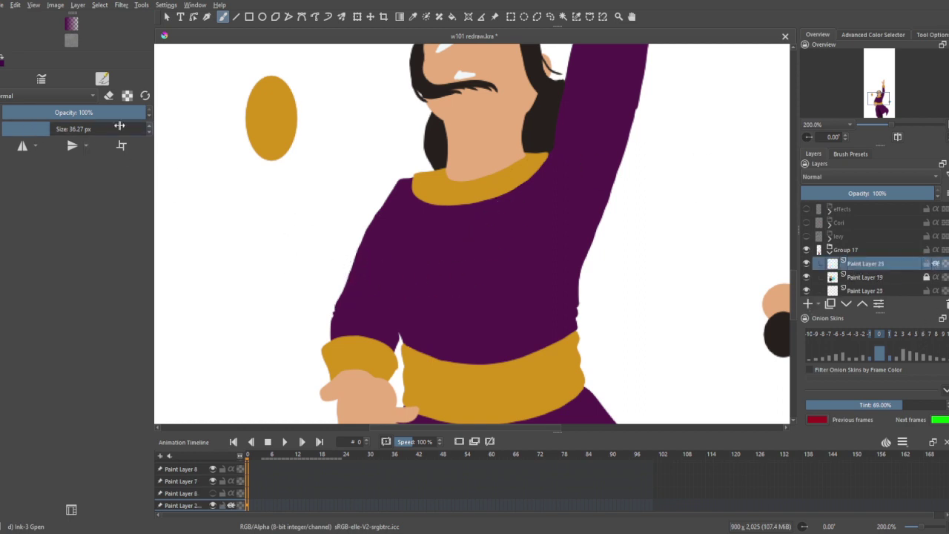
mouse_move(401, 216)
mouse_down()
mouse_move(384, 278)
mouse_move(385, 339)
mouse_up()
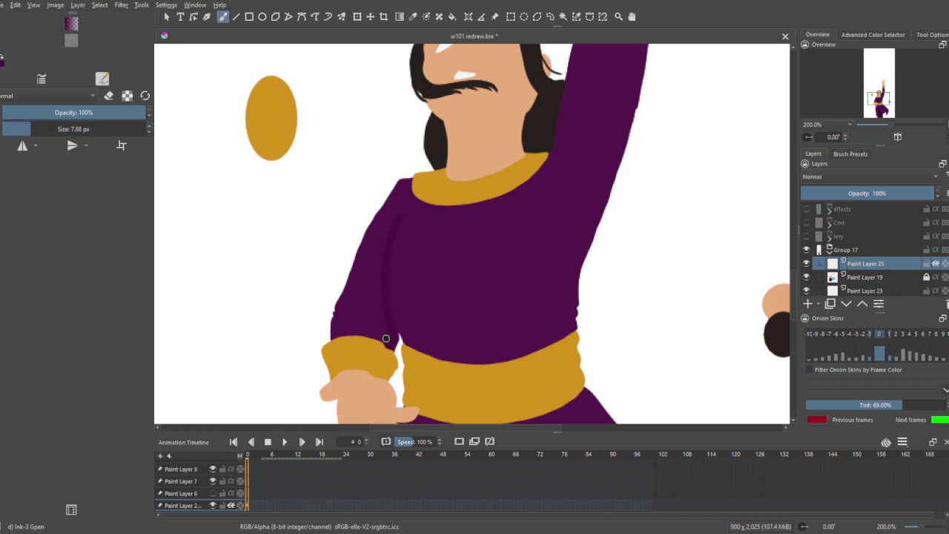
mouse_move(386, 261)
mouse_down()
mouse_move(366, 332)
mouse_move(384, 347)
mouse_move(376, 296)
mouse_move(387, 361)
mouse_up()
Step: Set the brush to eraser mode at 8.98 px and check the sleeve shading on the whole figure
key(e)
drag(888, 126, 888, 95)
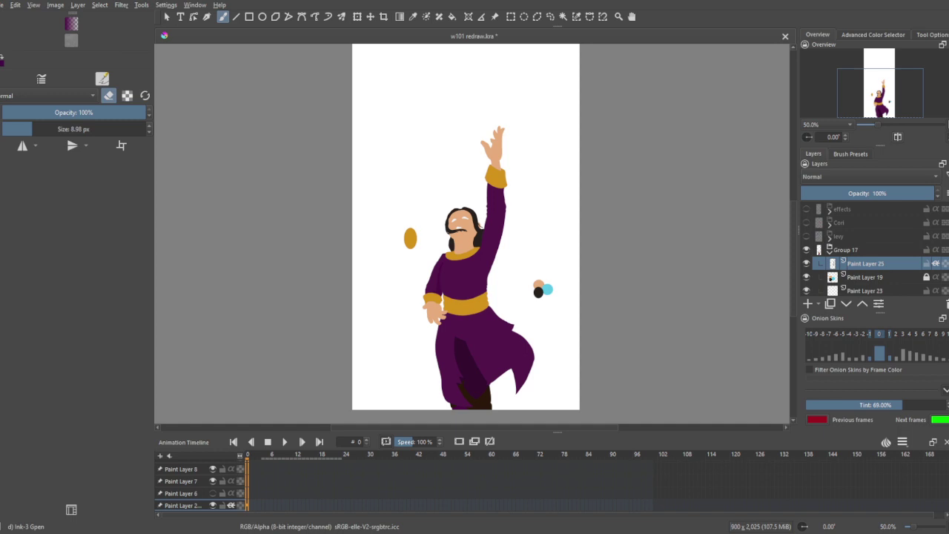
drag(872, 97, 889, 127)
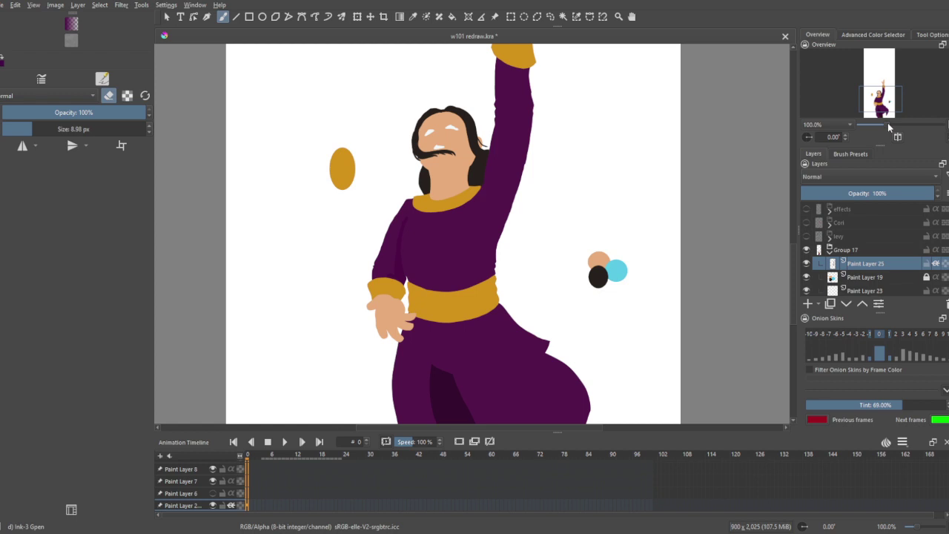